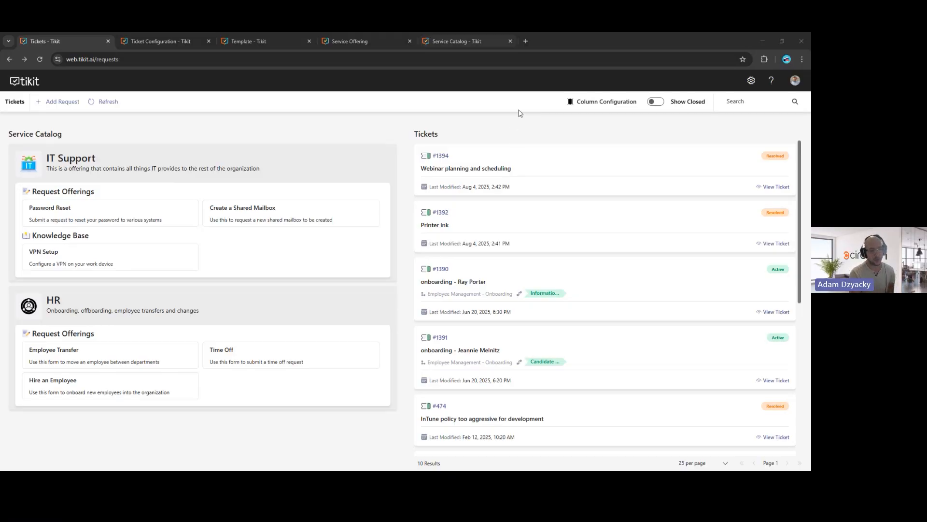
# Search the request portal for "vpn" and clear the search.
pyautogui.click(740, 101)
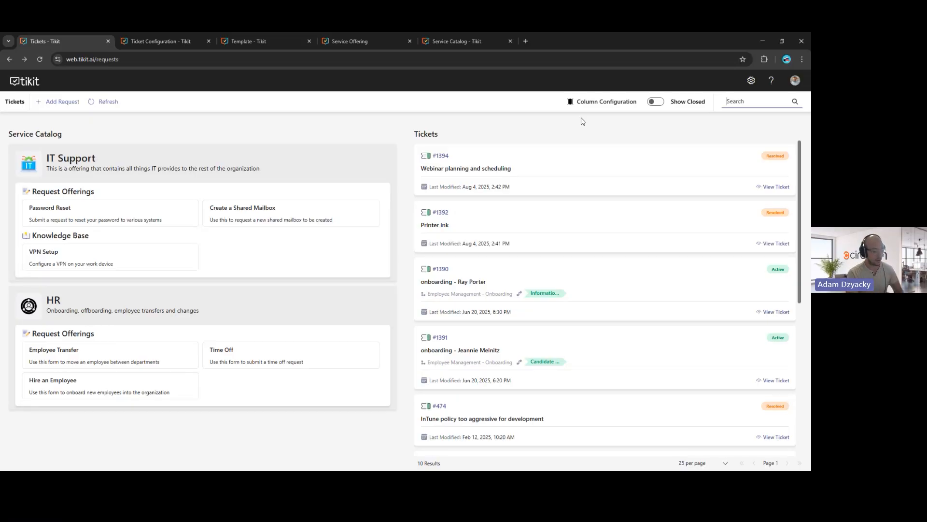
pyautogui.write('vpn')
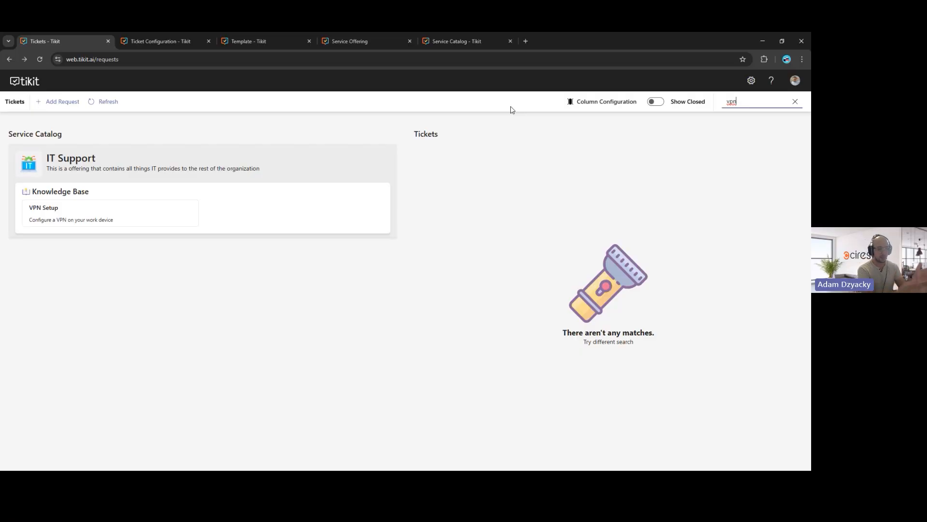
pyautogui.press('BackSpace')
pyautogui.press('BackSpace')
pyautogui.press('BackSpace')
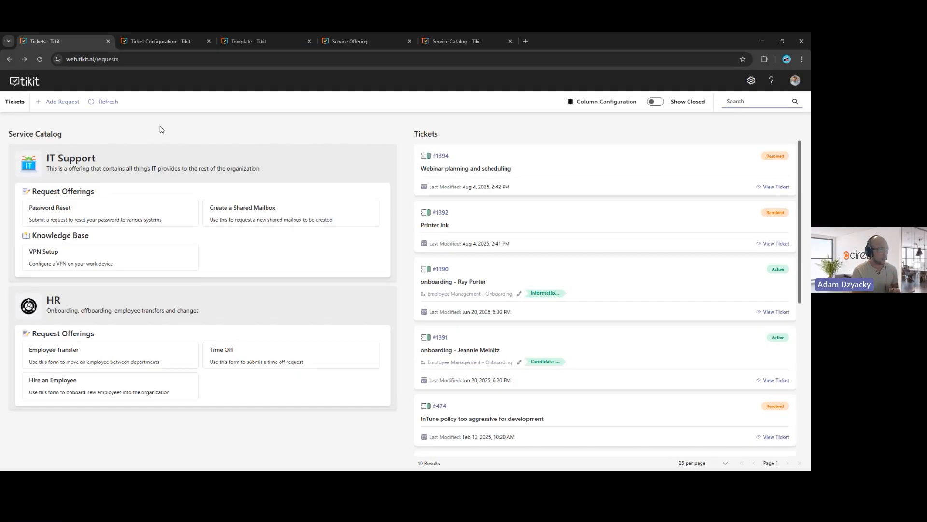
# Submit "what is the wifi password" as a new request, read the suggested answer and close the dialog.
pyautogui.click(65, 105)
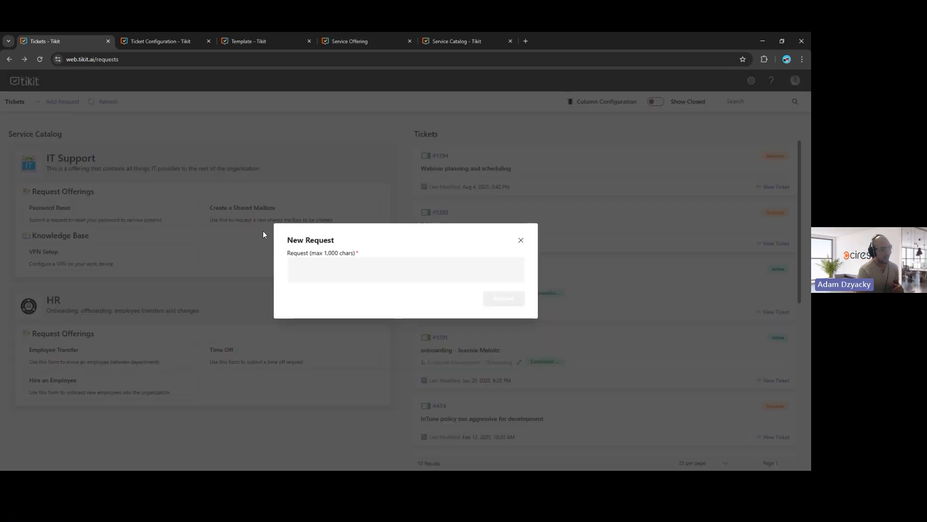
pyautogui.click(340, 262)
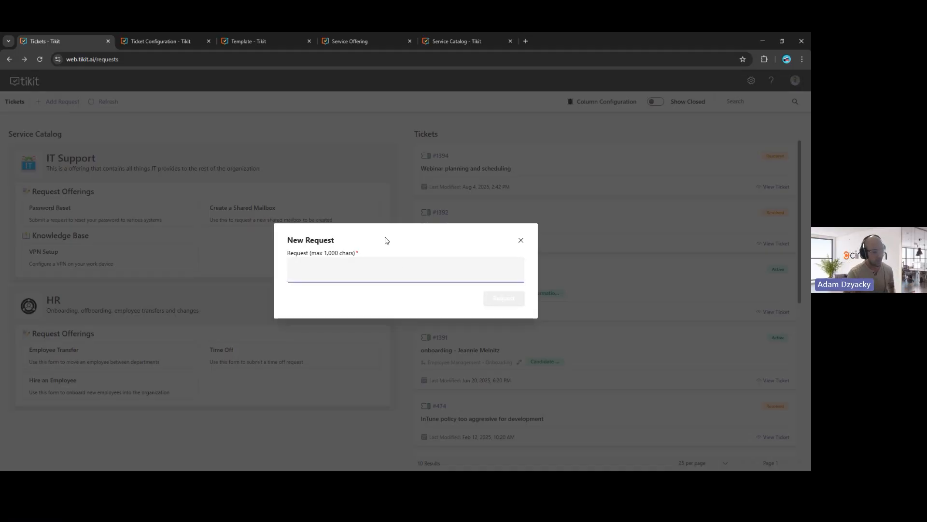
pyautogui.write('what is wth')
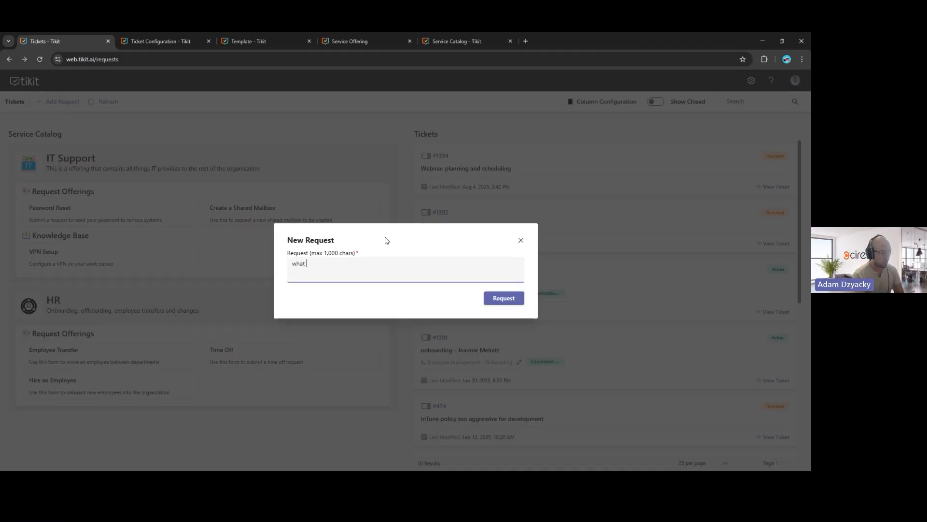
pyautogui.press('BackSpace')
pyautogui.press('BackSpace')
pyautogui.press('BackSpace')
pyautogui.write('the w')
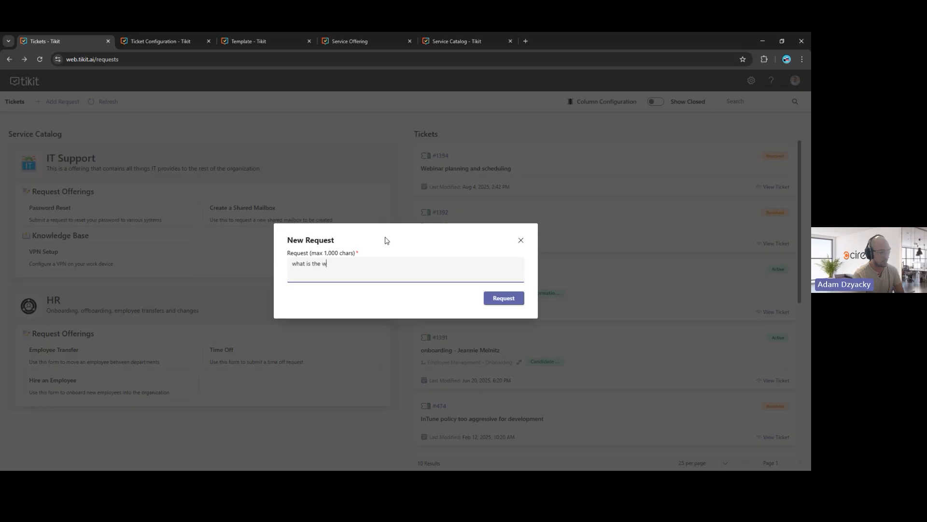
pyautogui.write('ifi password')
pyautogui.click(502, 300)
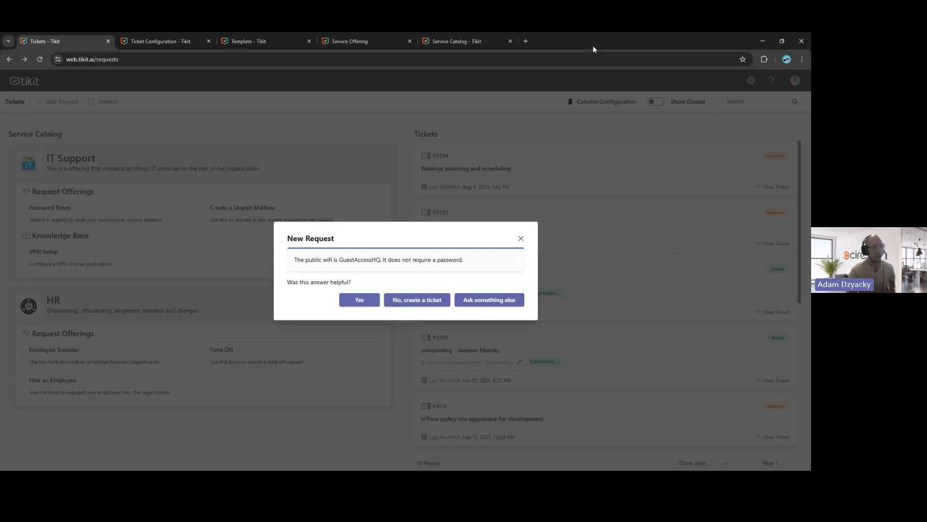
pyautogui.click(520, 239)
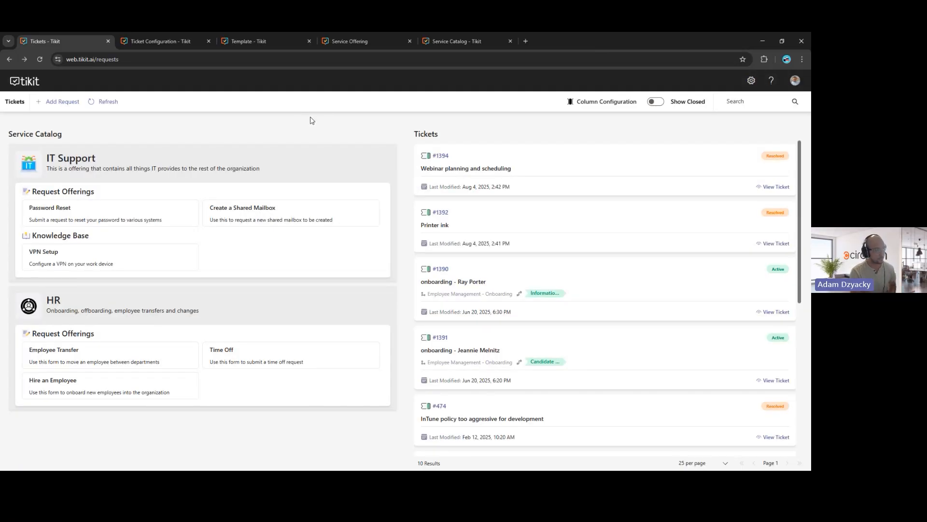
# Set the request portal's Add Request Action to Create Ticket in the ticket configuration and save.
pyautogui.click(156, 42)
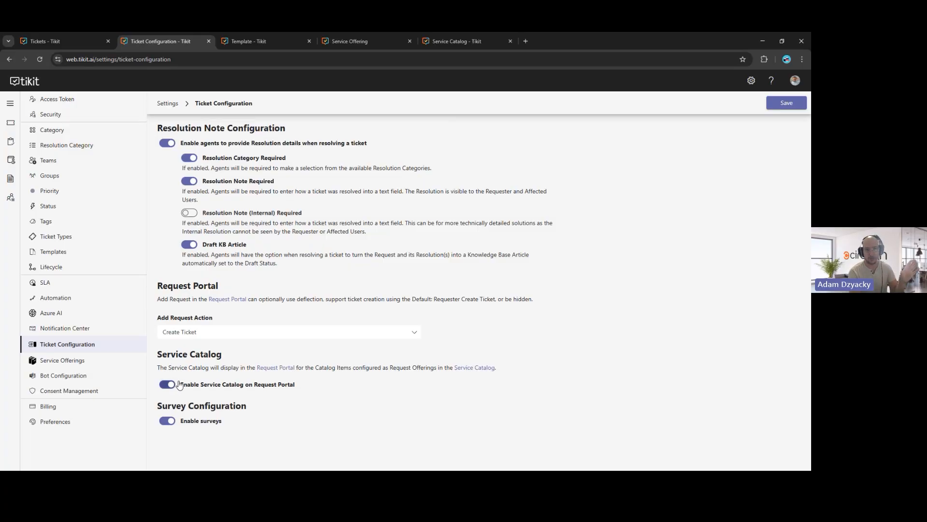
pyautogui.click(218, 333)
pyautogui.click(194, 345)
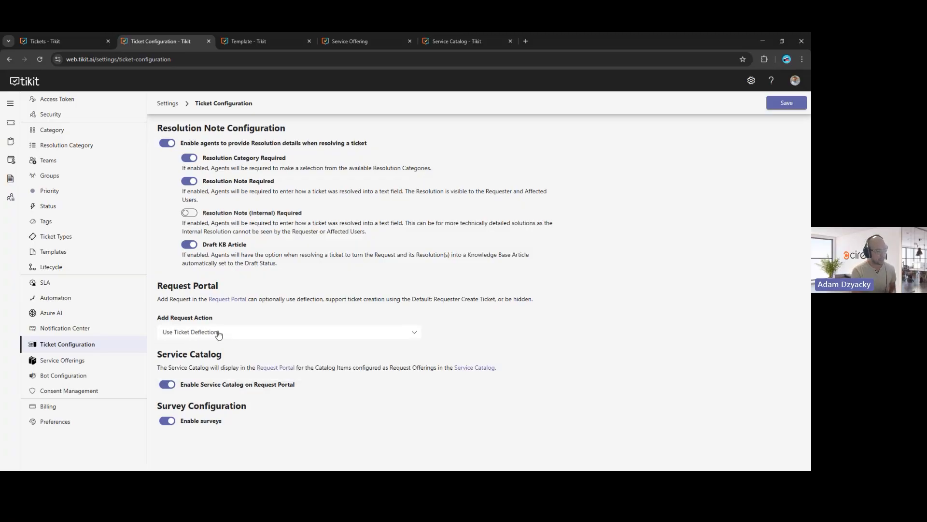
pyautogui.click(215, 333)
pyautogui.click(196, 359)
pyautogui.click(780, 103)
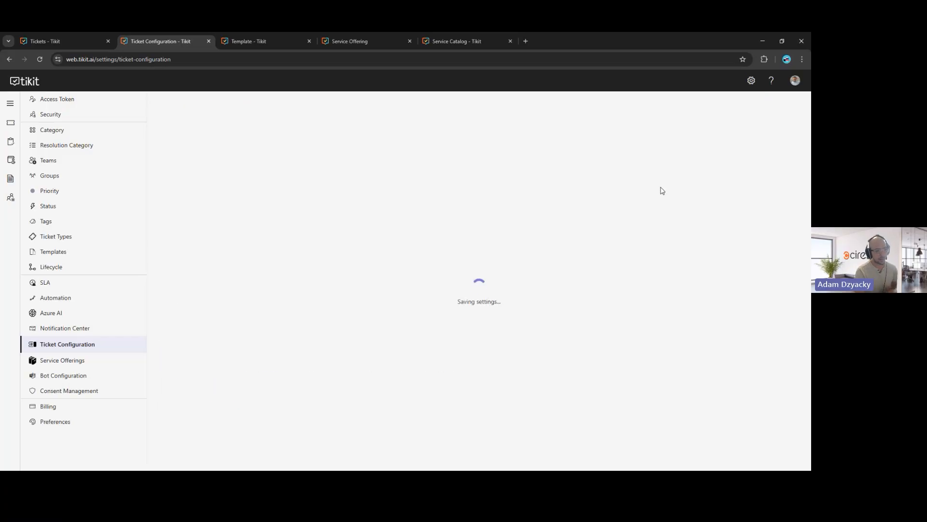
# Reload the request portal and open a new request to view its form fields.
pyautogui.click(41, 42)
pyautogui.press('F5')
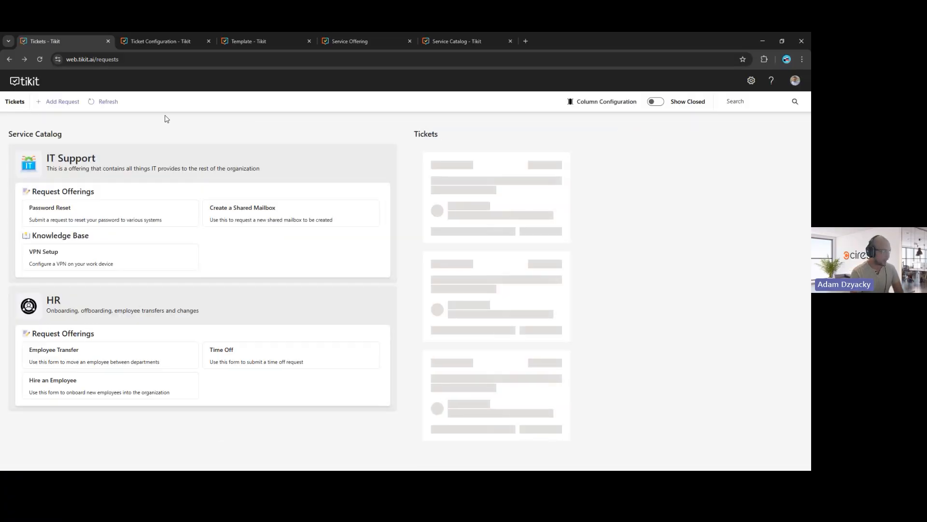
pyautogui.click(56, 104)
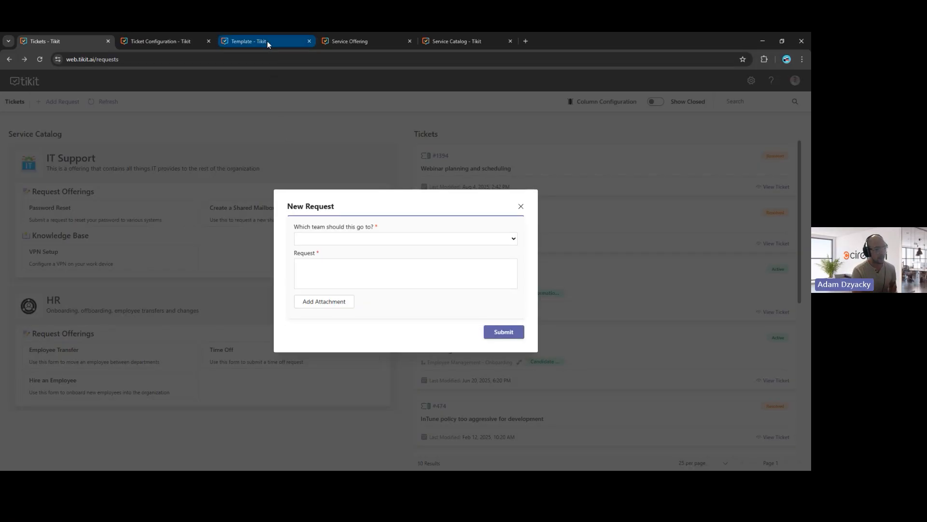
# Examine the Default: Requester Create Ticket template that defines the new request form.
pyautogui.moveTo(267, 43)
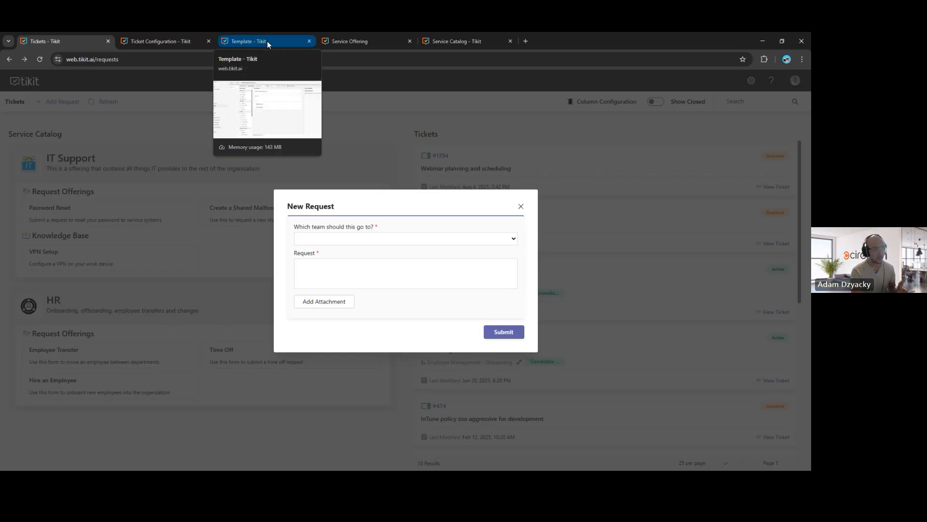
pyautogui.click(268, 42)
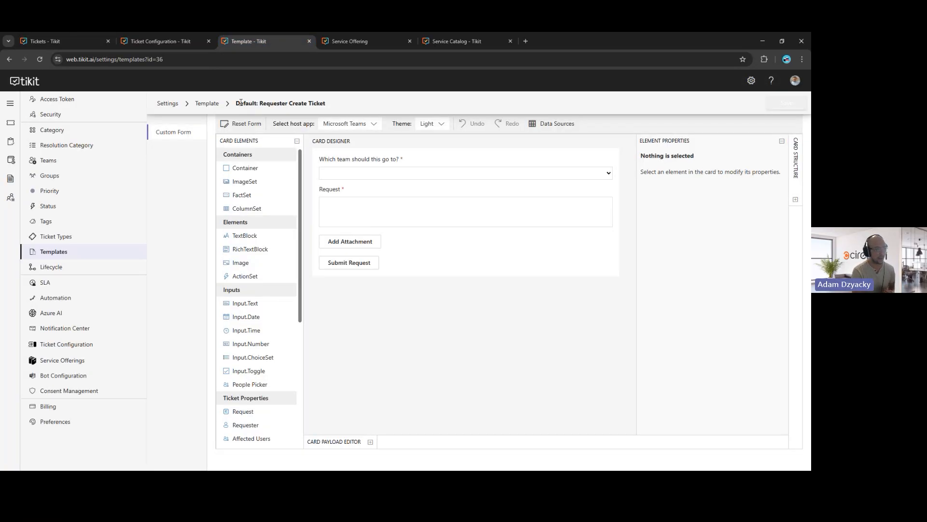
pyautogui.moveTo(237, 103); pyautogui.dragTo(337, 106)
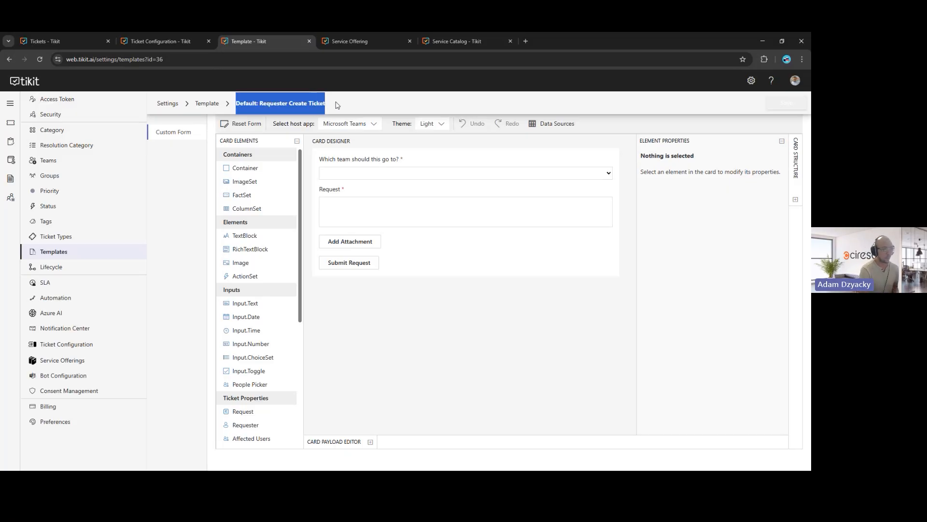
pyautogui.click(338, 106)
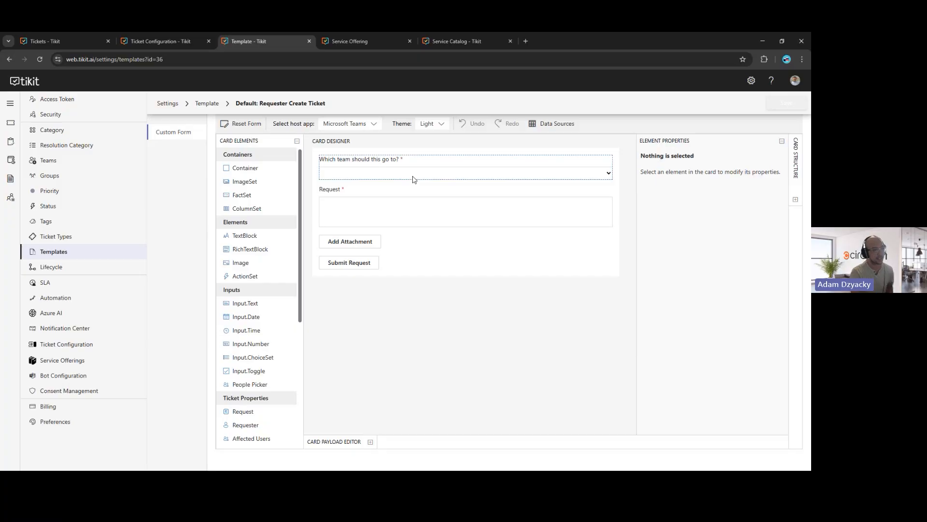
# Set the request portal's Add Request Action to Hidden in the ticket configuration and save.
pyautogui.click(152, 41)
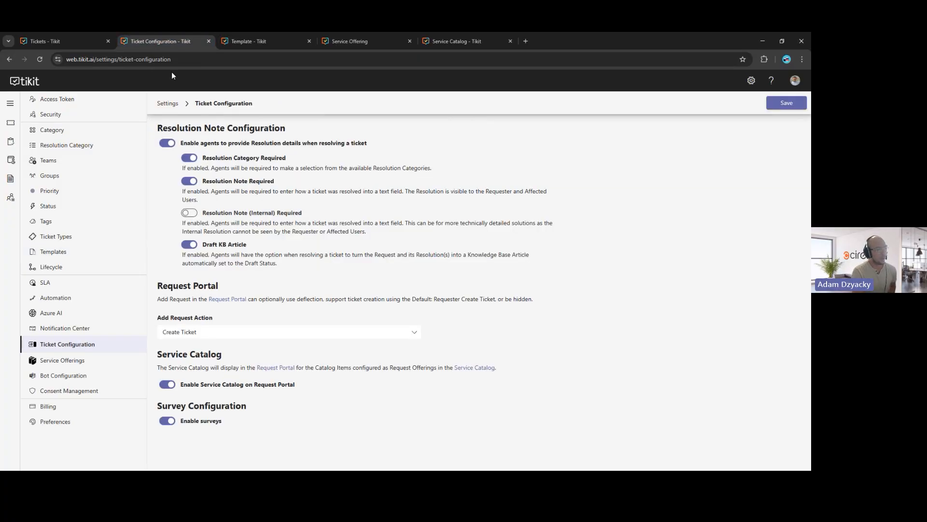
pyautogui.click(360, 332)
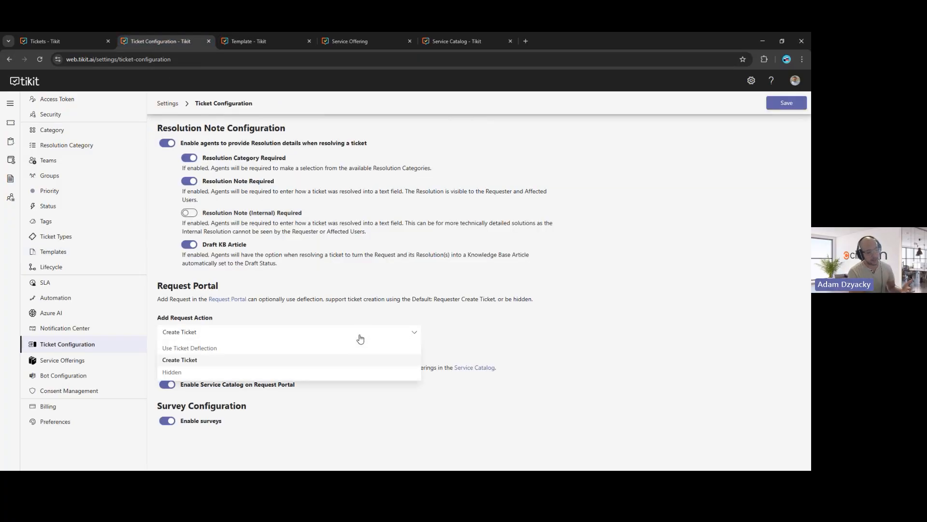
pyautogui.click(286, 373)
pyautogui.click(780, 107)
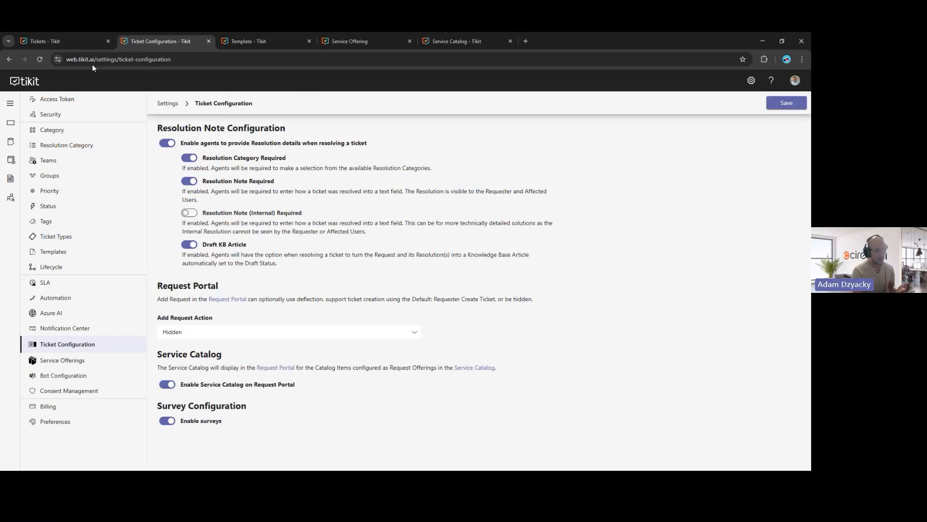
# Close the open new request form and reload the request portal to check the Add Request option.
pyautogui.click(83, 44)
pyautogui.click(521, 206)
pyautogui.press('F5')
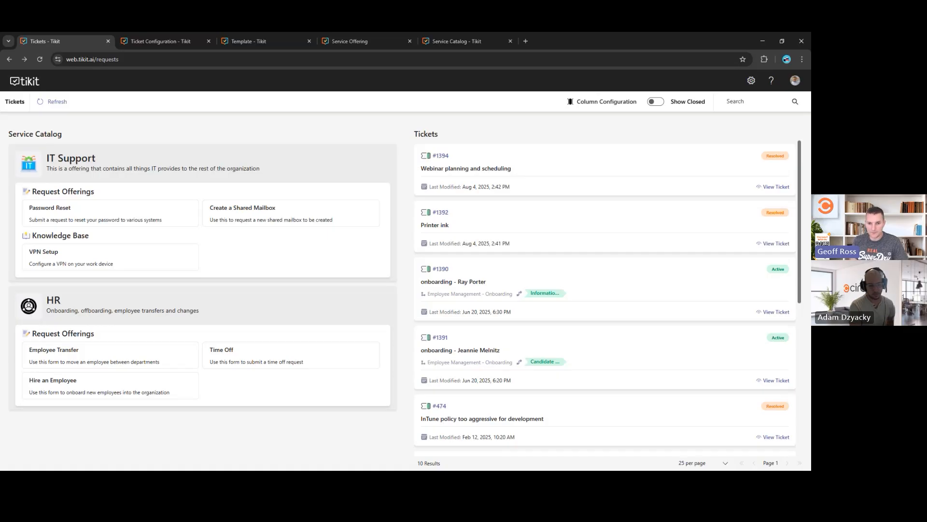
pyautogui.click(288, 125)
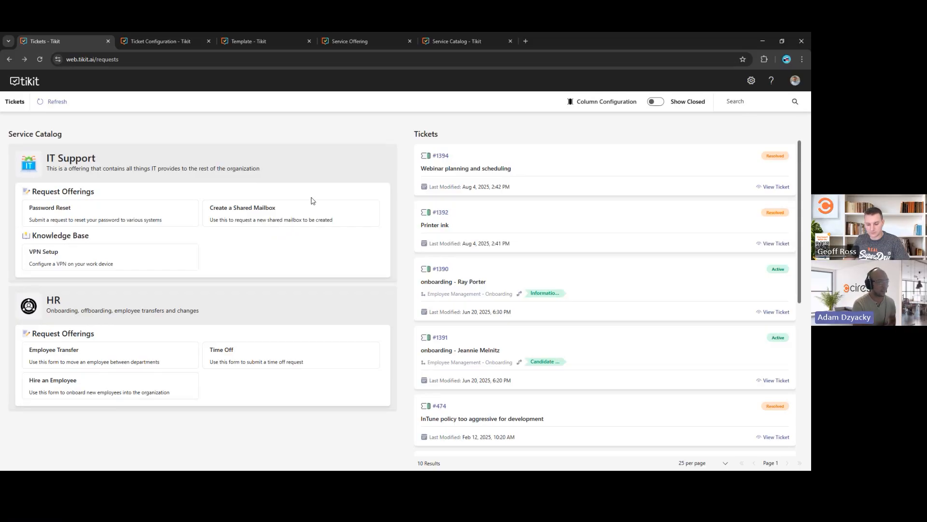
# View the Create a Shared Mailbox request form, return to the portal, and switch the display of closed tickets on and off.
pyautogui.click(241, 216)
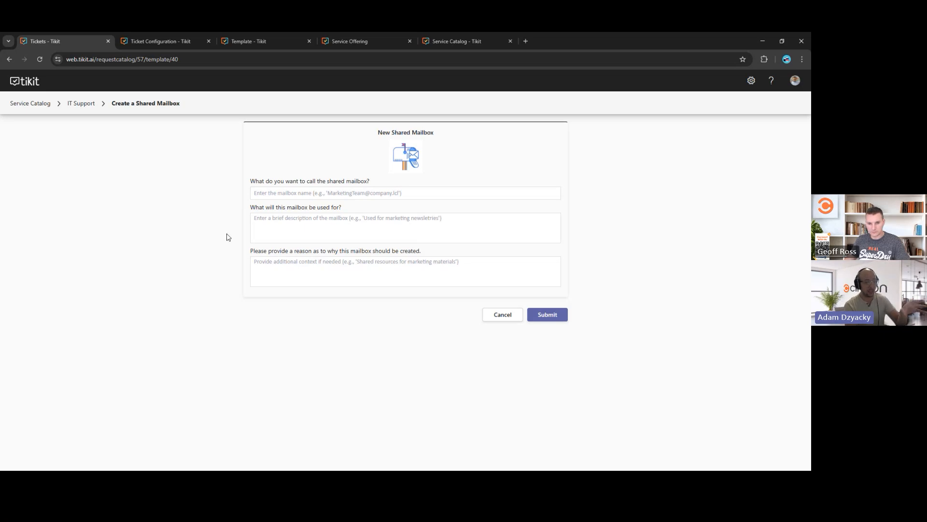
pyautogui.hotkey('alt', 'Left')
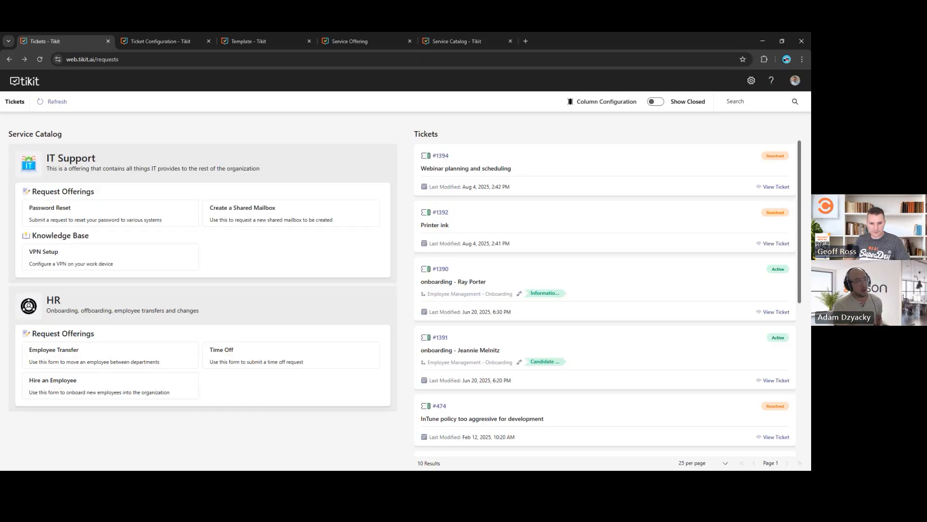
pyautogui.click(655, 102)
pyautogui.click(655, 102)
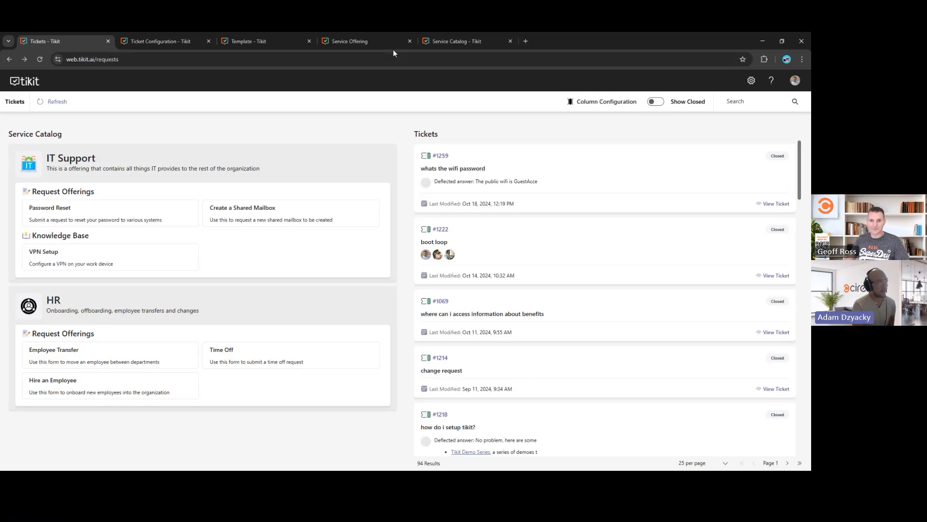
# Rename the IT Support service offering to IT and save it.
pyautogui.click(375, 42)
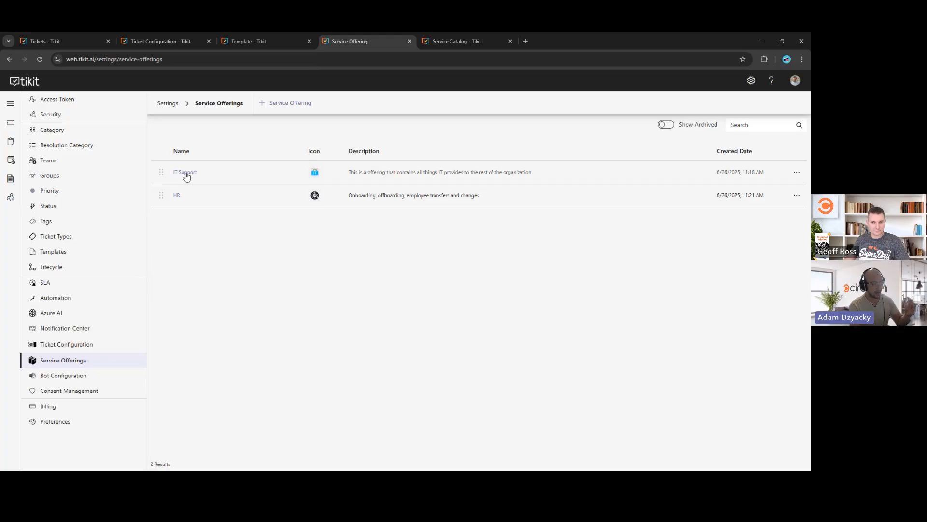
pyautogui.click(797, 172)
pyautogui.click(636, 274)
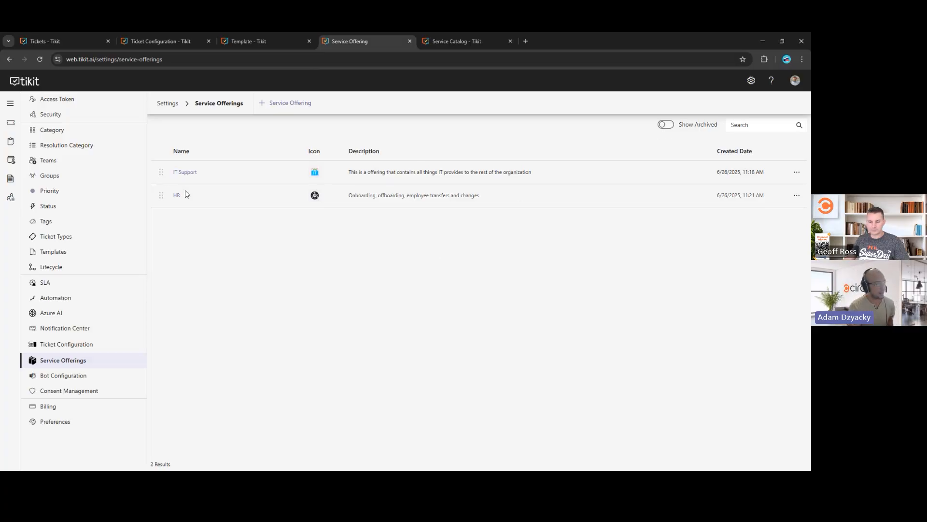
pyautogui.click(184, 173)
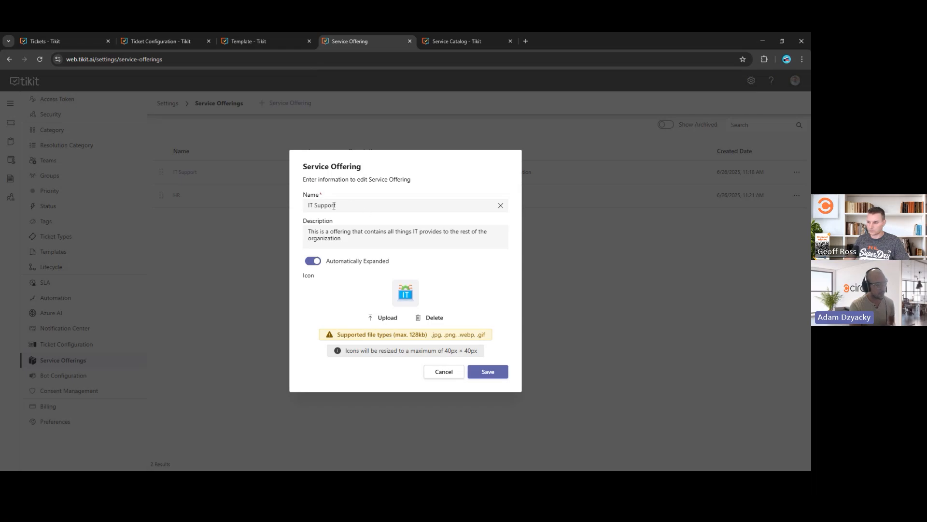
pyautogui.click(349, 203)
pyautogui.hotkey('ctrl', 'BackSpace')
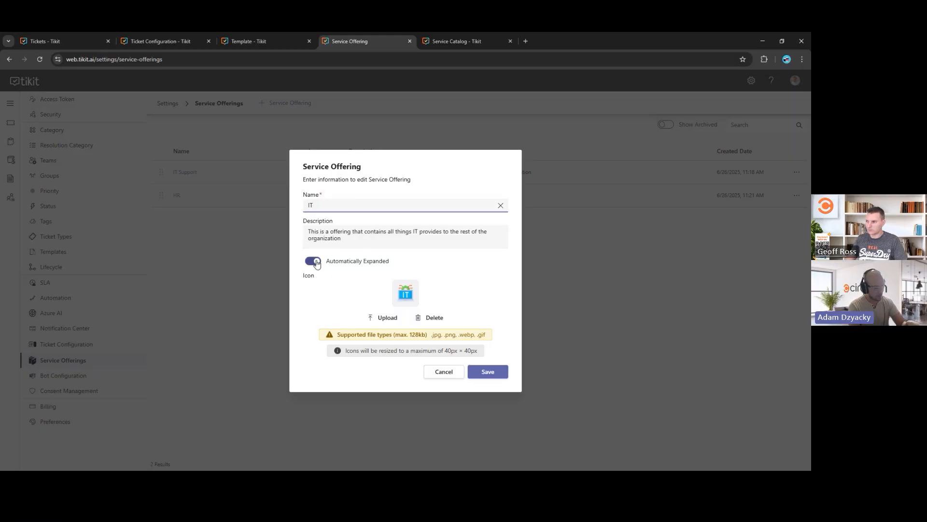
pyautogui.click(492, 375)
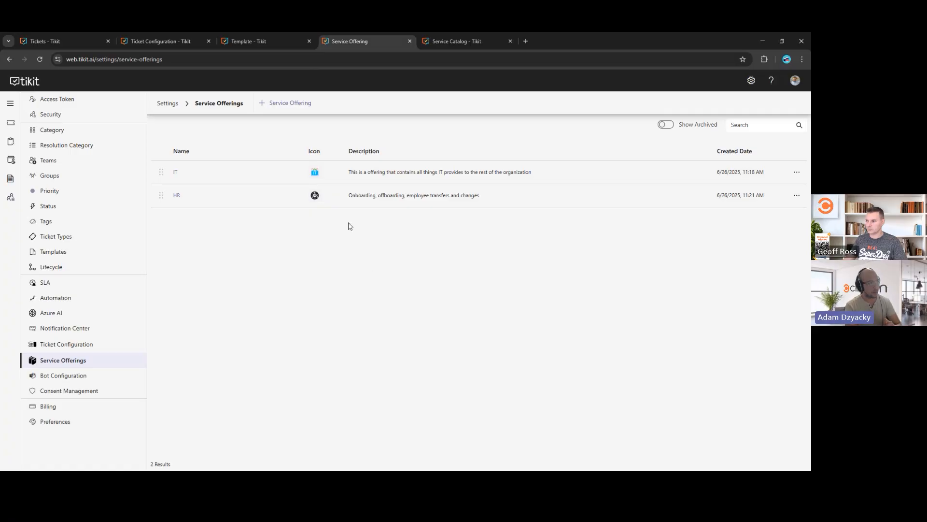
# Add an Accounting service offering described as "Contains all of the offerings that accounting provides" and move it above IT in the list.
pyautogui.click(290, 104)
pyautogui.click(353, 204)
pyautogui.write('Accounting')
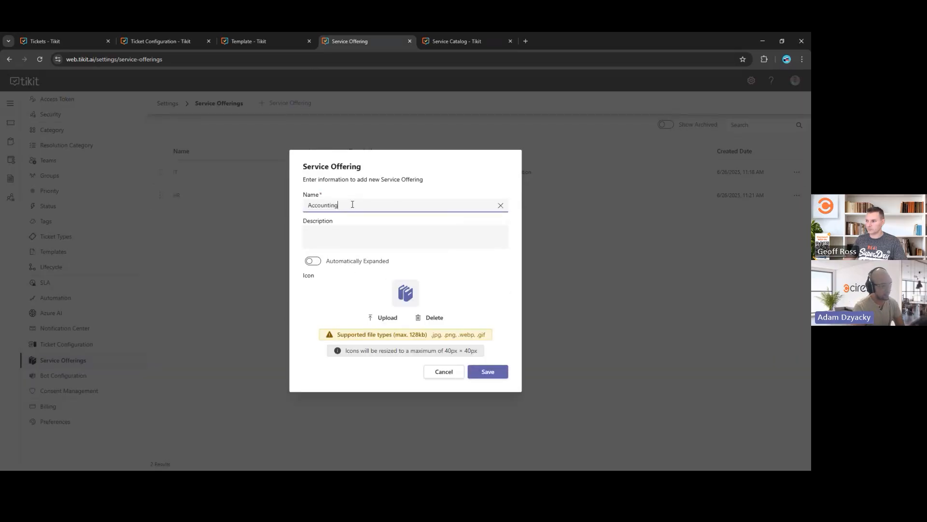
pyautogui.click(356, 239)
pyautogui.write('This is a')
pyautogui.hotkey('ctrl', 'a')
pyautogui.write('Contains all of the offerings that accounting provides')
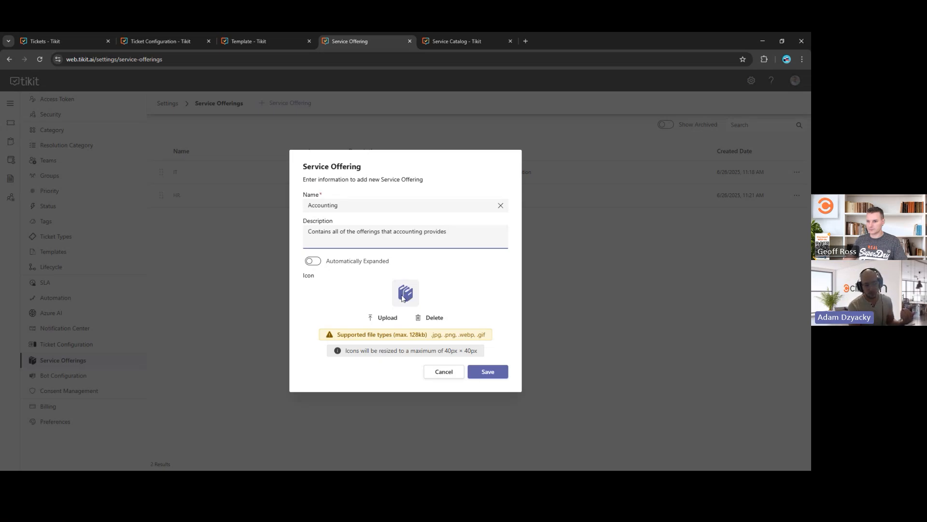
pyautogui.click(494, 371)
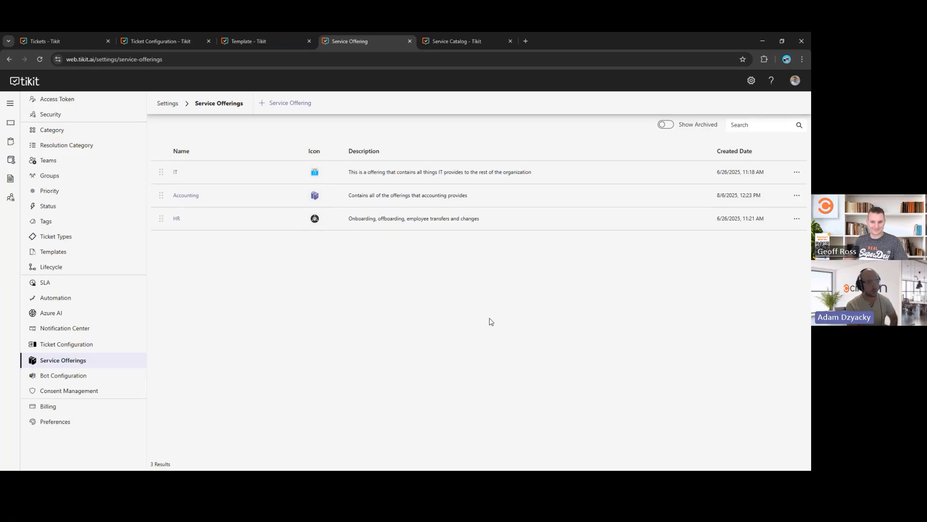
pyautogui.moveTo(161, 196); pyautogui.dragTo(161, 170)
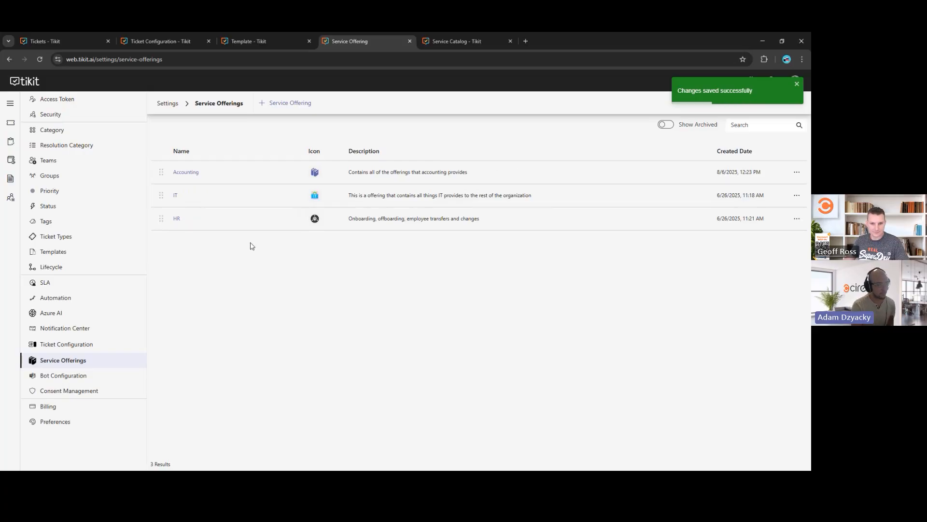
# Reload the request portal to check the service offerings listed in its service catalog.
pyautogui.click(64, 42)
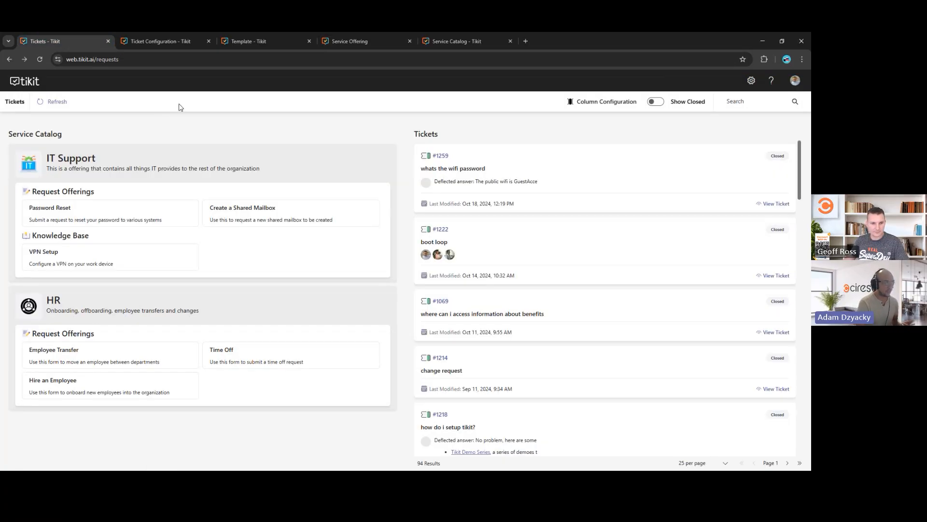
pyautogui.press('F5')
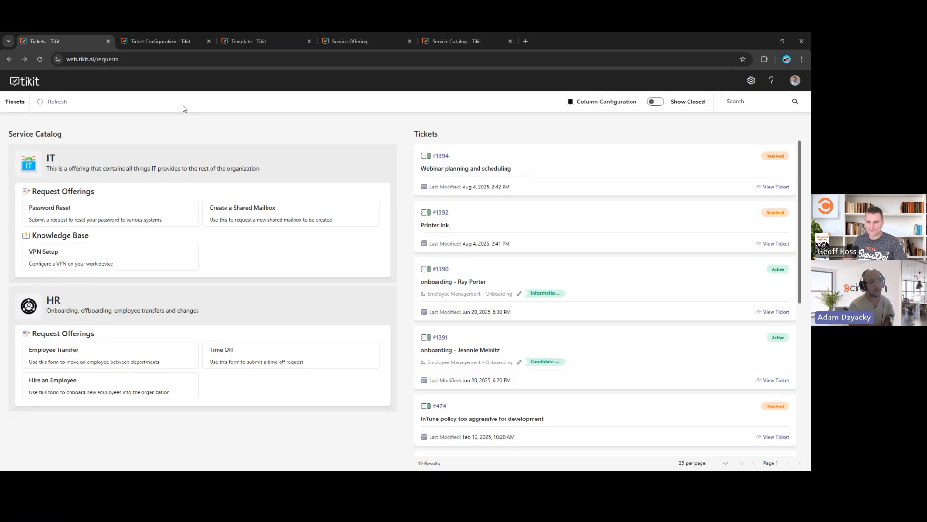
# Open the statement correction item from the service catalog management list for editing.
pyautogui.click(332, 42)
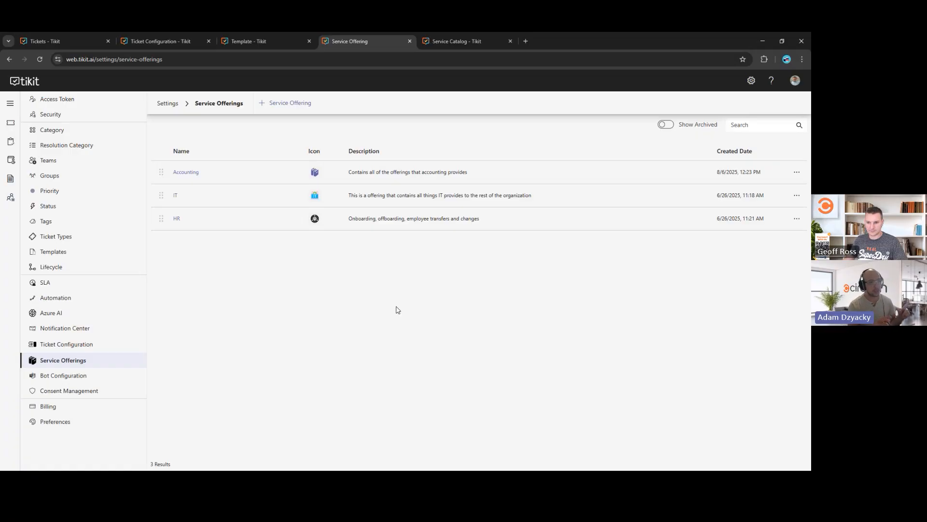
pyautogui.click(455, 42)
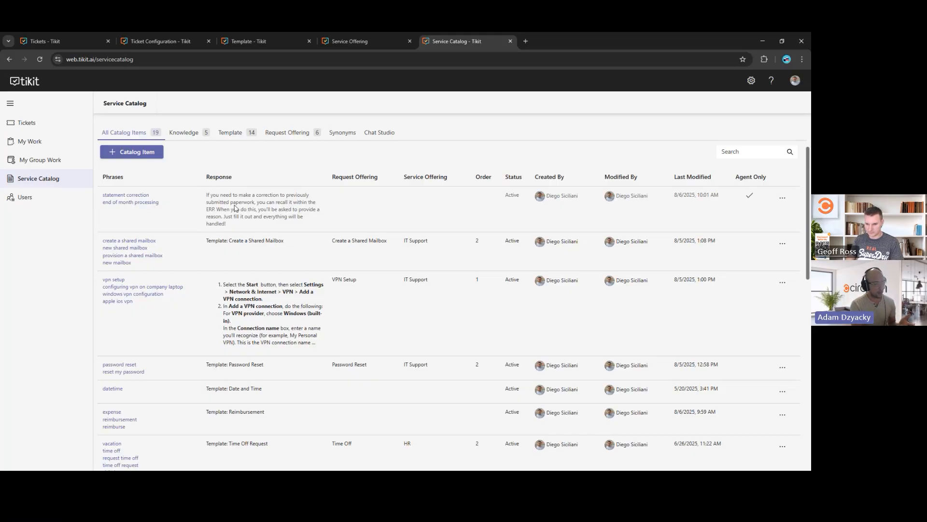
pyautogui.click(138, 203)
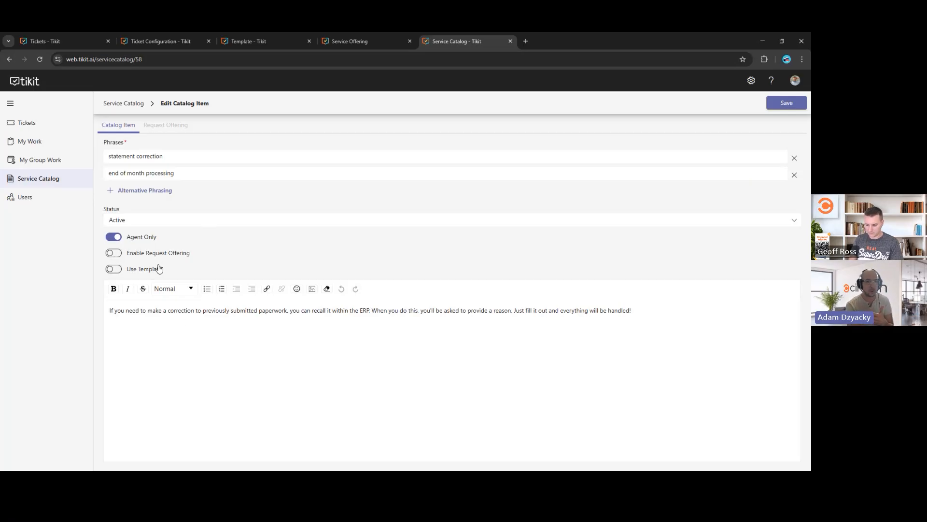
pyautogui.click(114, 253)
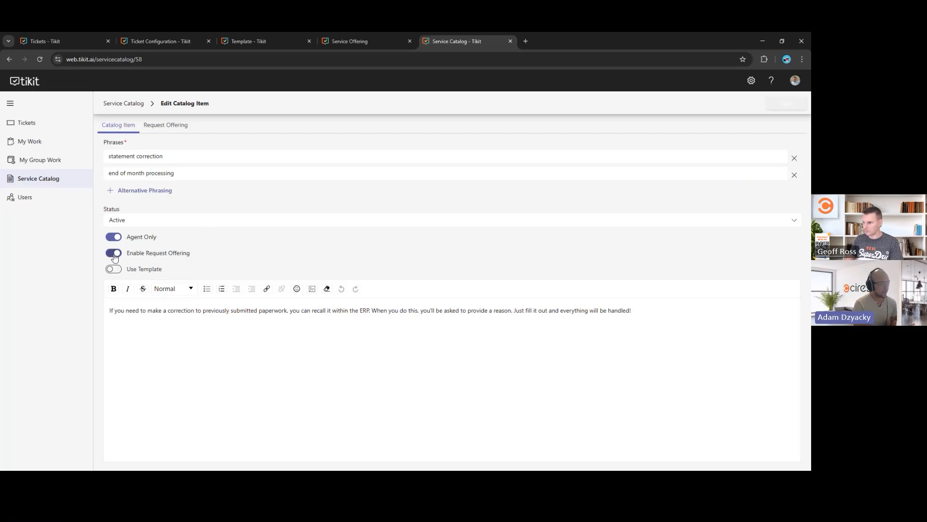
pyautogui.click(167, 127)
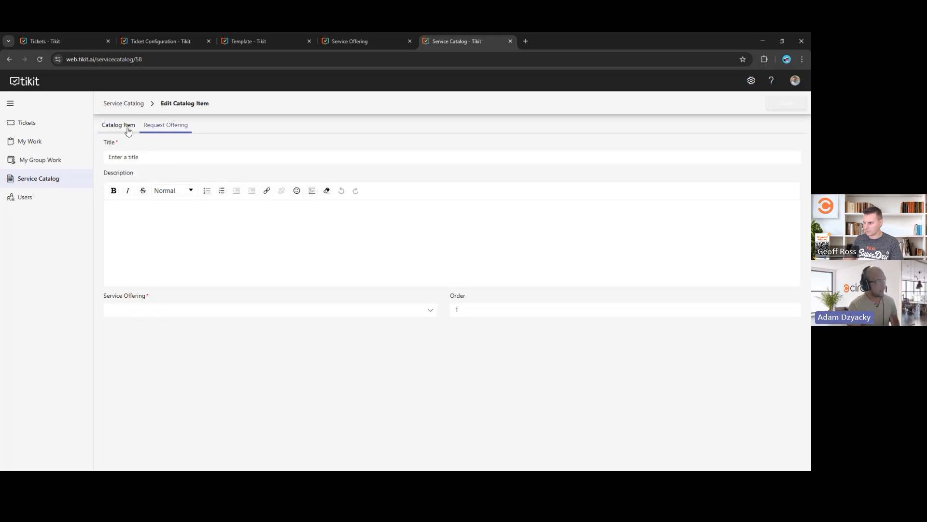
pyautogui.click(120, 126)
pyautogui.click(162, 125)
pyautogui.click(158, 157)
pyautogui.write('Paperwork Corrections')
pyautogui.press('Tab')
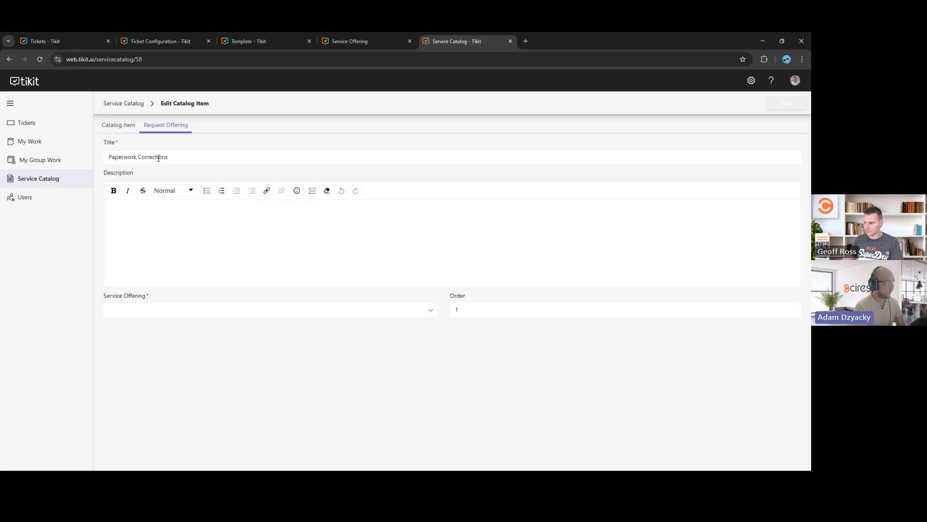
pyautogui.write('Find out more information about how to correct previously submitted paperwork')
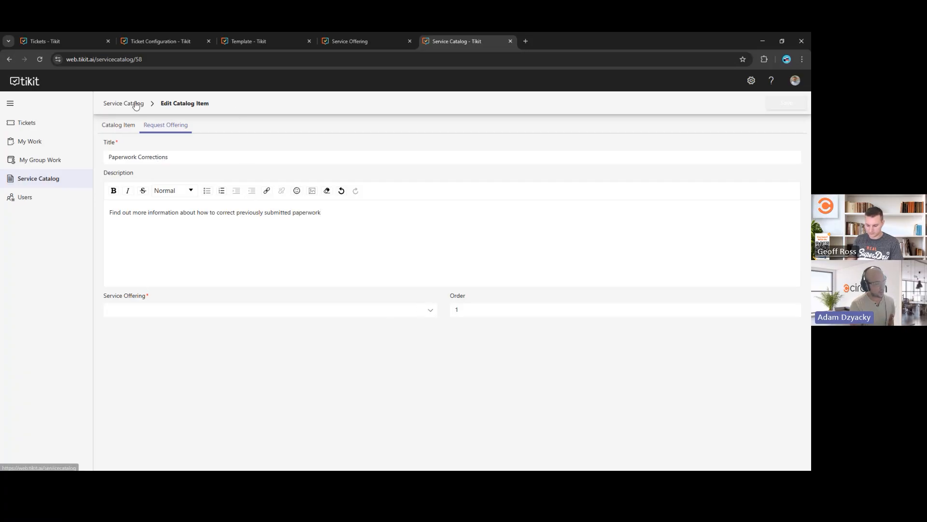
pyautogui.click(122, 126)
pyautogui.click(163, 125)
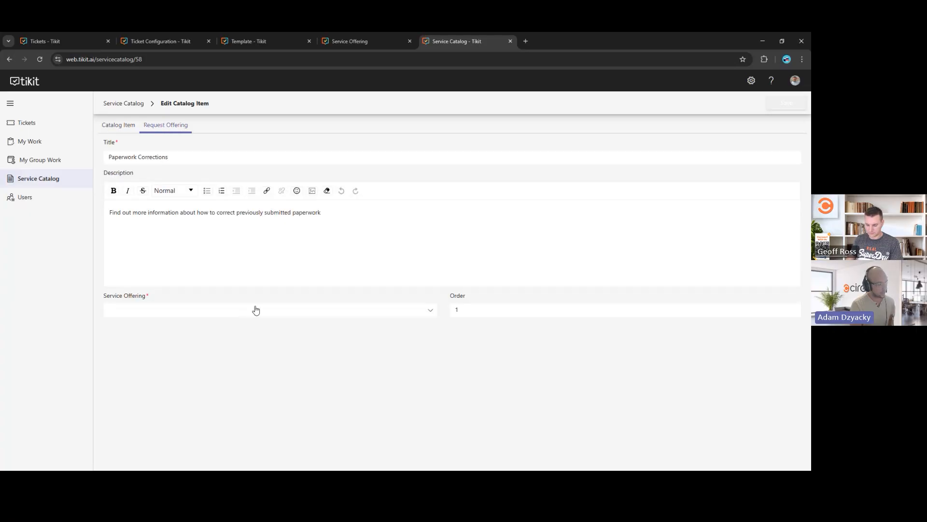
pyautogui.click(116, 124)
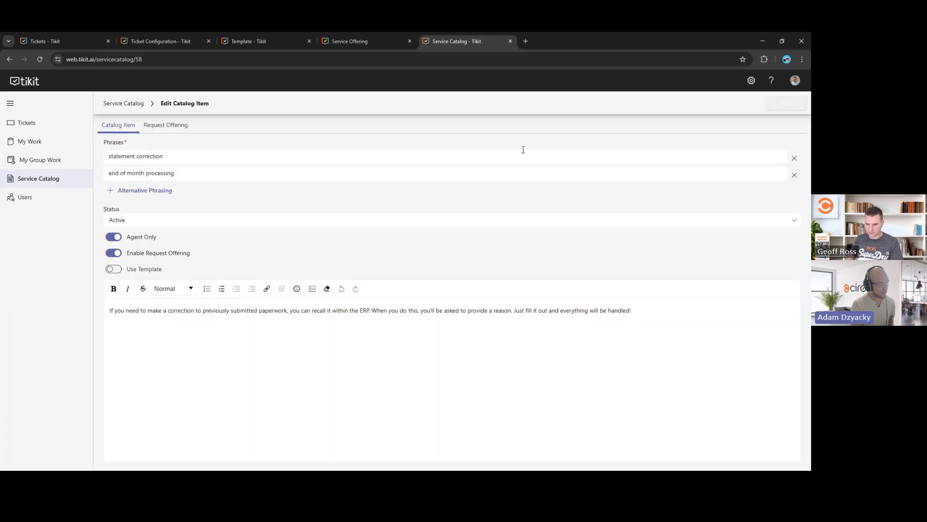
pyautogui.press('F5')
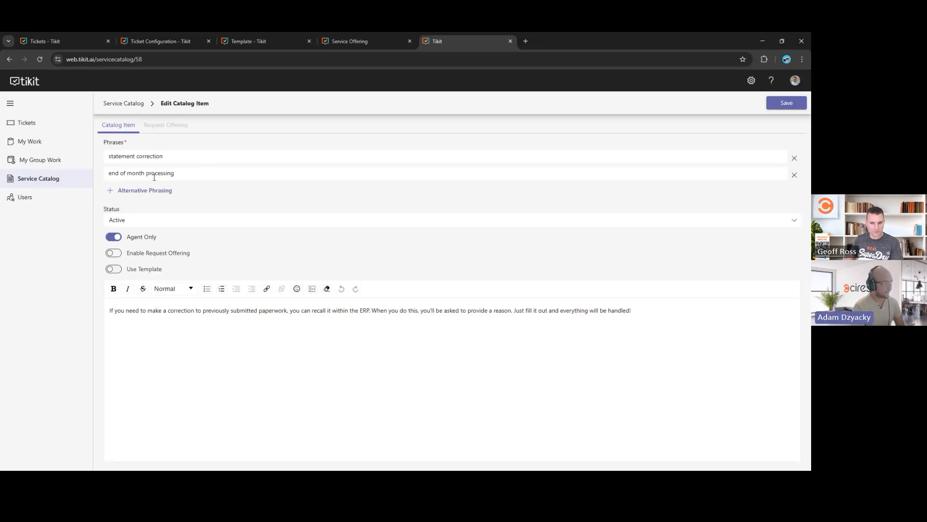
# Enable the request offering on the statement correction item and assign it to the Accounting service offering.
pyautogui.click(114, 253)
pyautogui.click(172, 132)
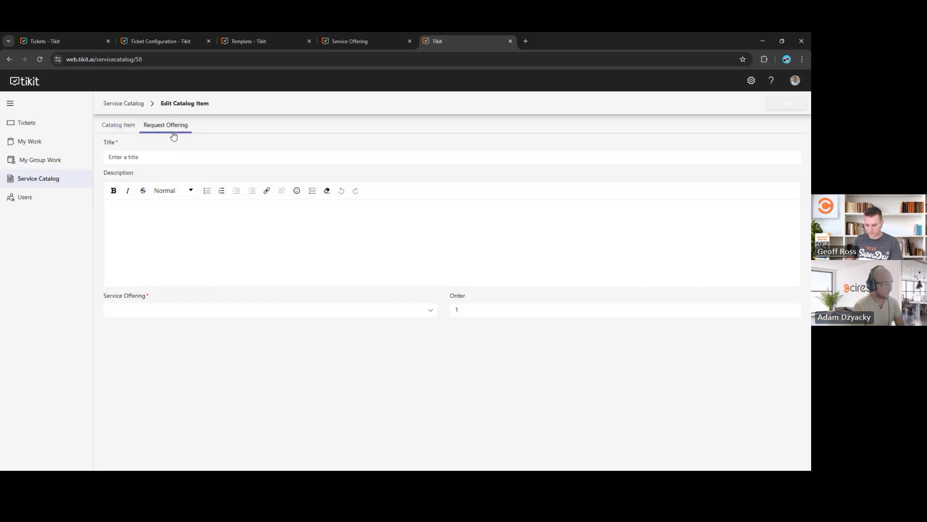
pyautogui.click(187, 310)
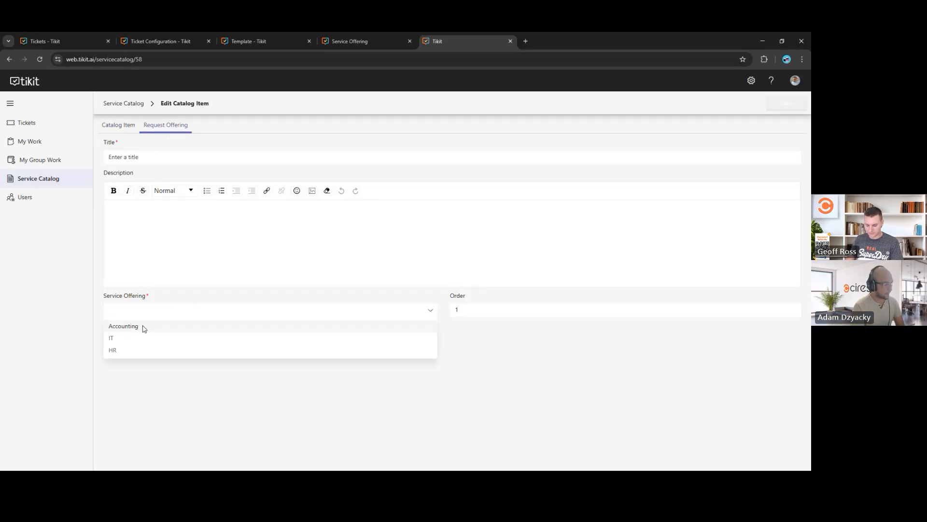
pyautogui.click(124, 326)
# Title the request offering "Paperwork Correction", describe it as "Here is the description", and save the catalog item.
pyautogui.click(148, 158)
pyautogui.write('Paperwork Correction')
pyautogui.press('Tab')
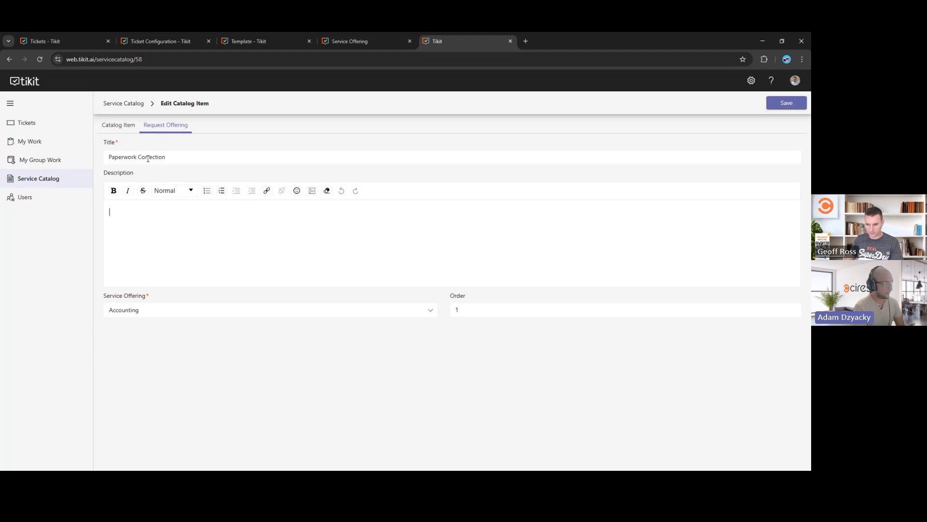
pyautogui.write('Here i')
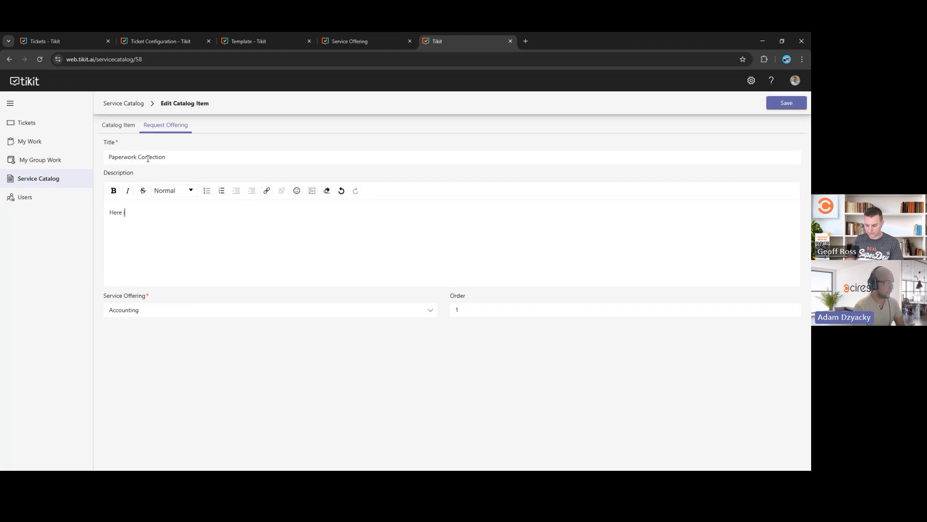
pyautogui.write('s the description')
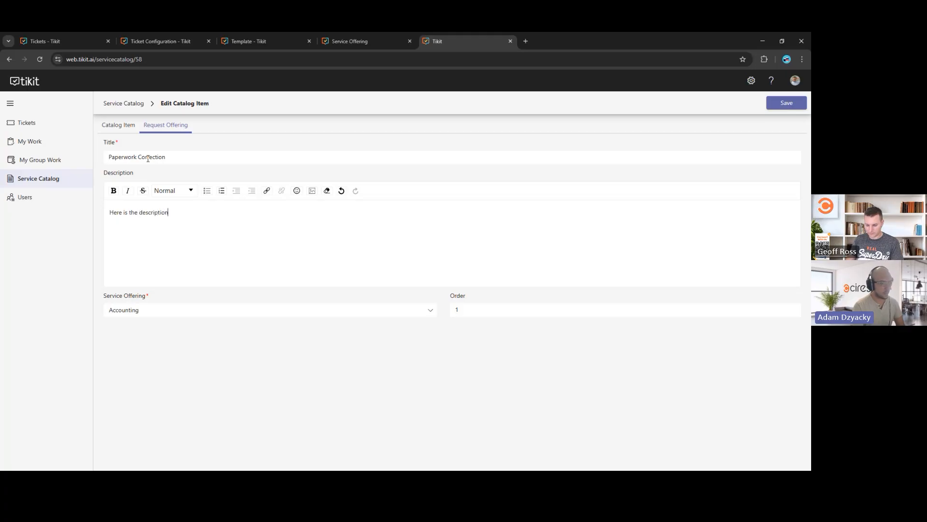
pyautogui.click(783, 103)
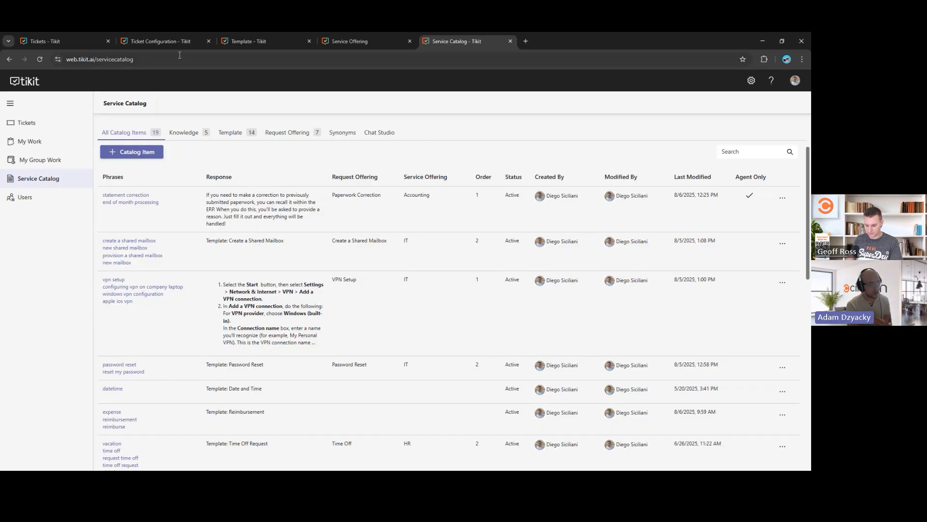
# Reload the request portal and expand the Accounting offering to check its Paperwork Correction article.
pyautogui.click(77, 45)
pyautogui.press('F5')
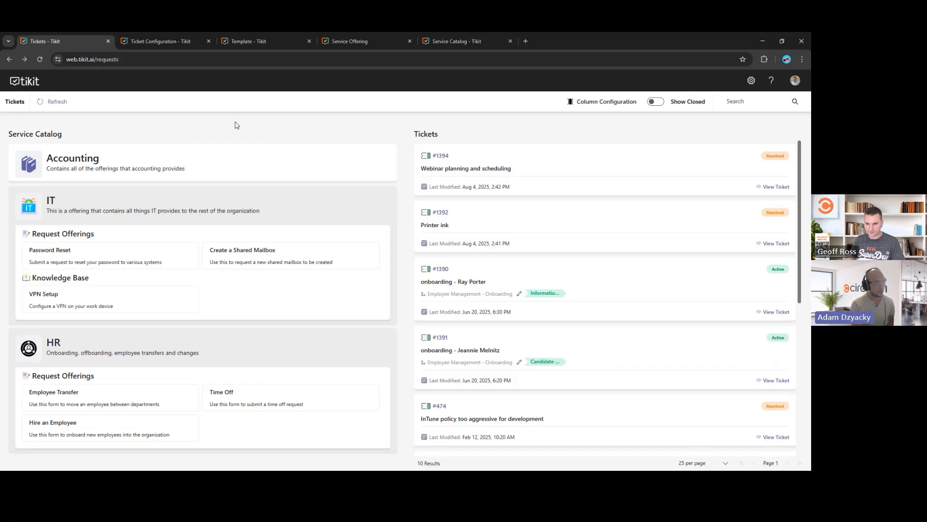
pyautogui.click(110, 165)
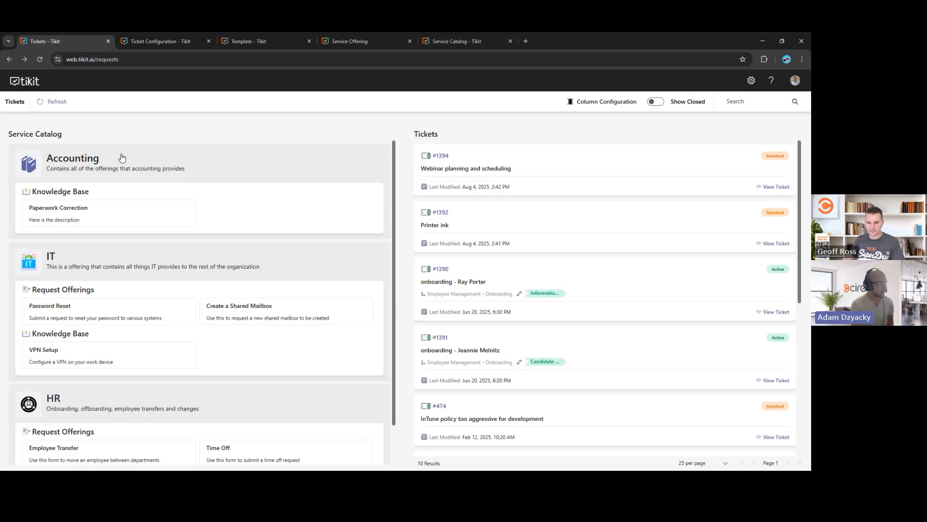
pyautogui.click(121, 158)
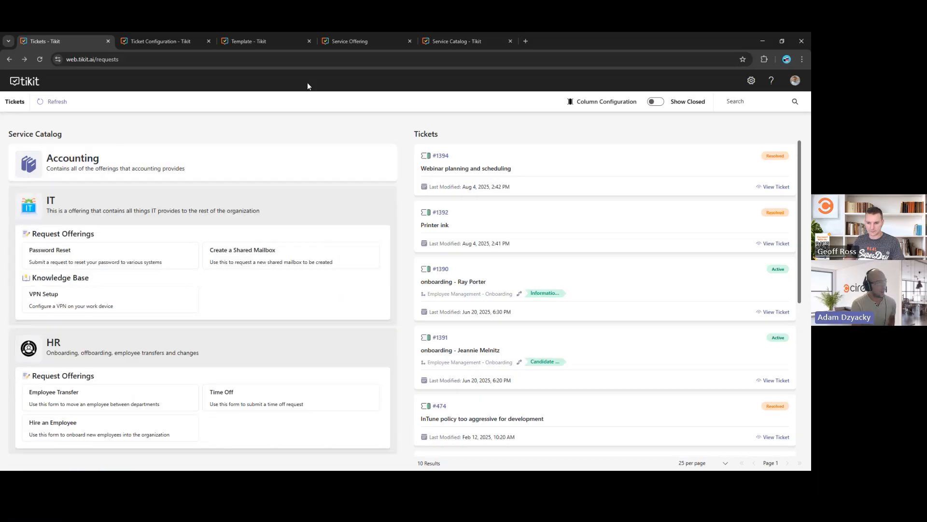
pyautogui.click(181, 159)
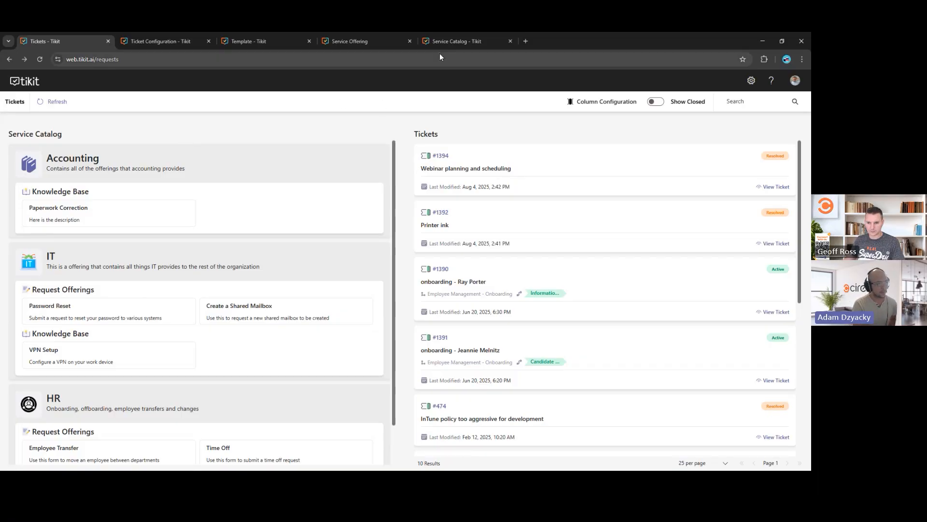
# Enable the request offering on the expense reimbursement catalog item, assign it to the Accounting service offering, and save it.
pyautogui.click(459, 44)
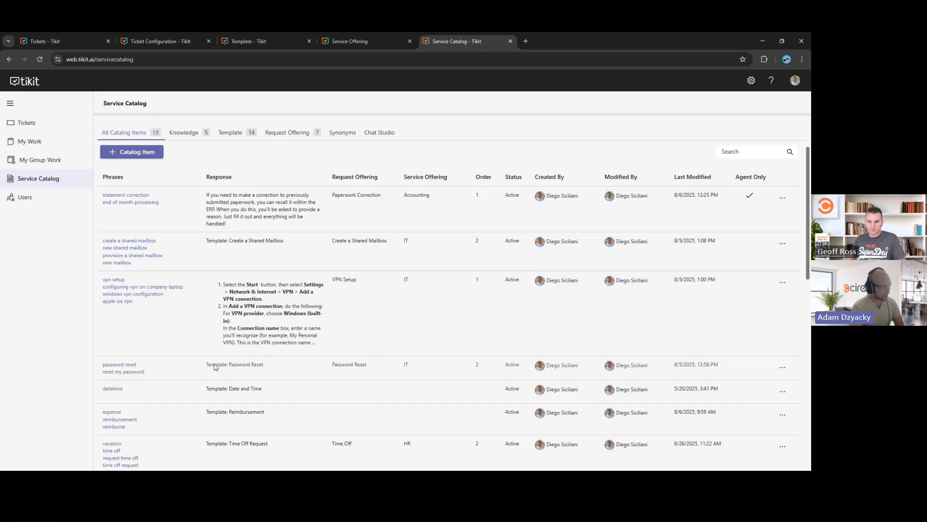
pyautogui.click(107, 421)
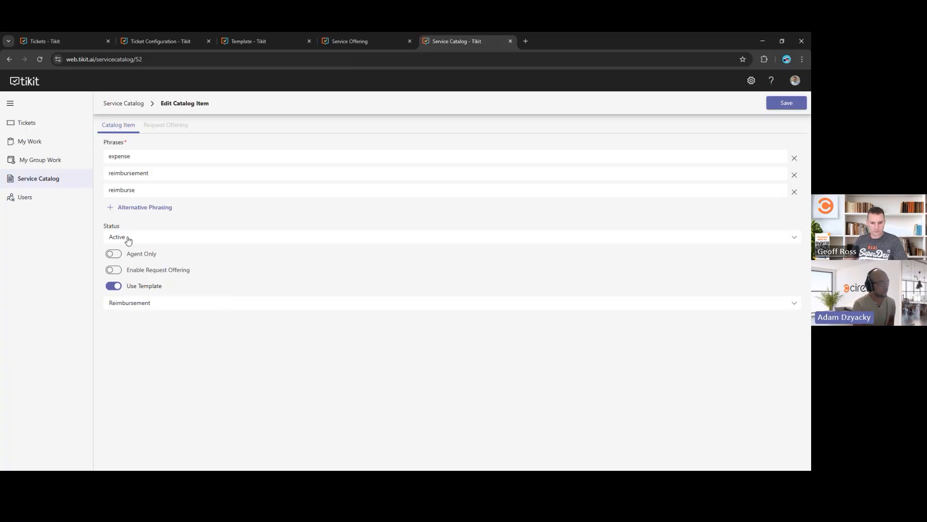
pyautogui.click(112, 269)
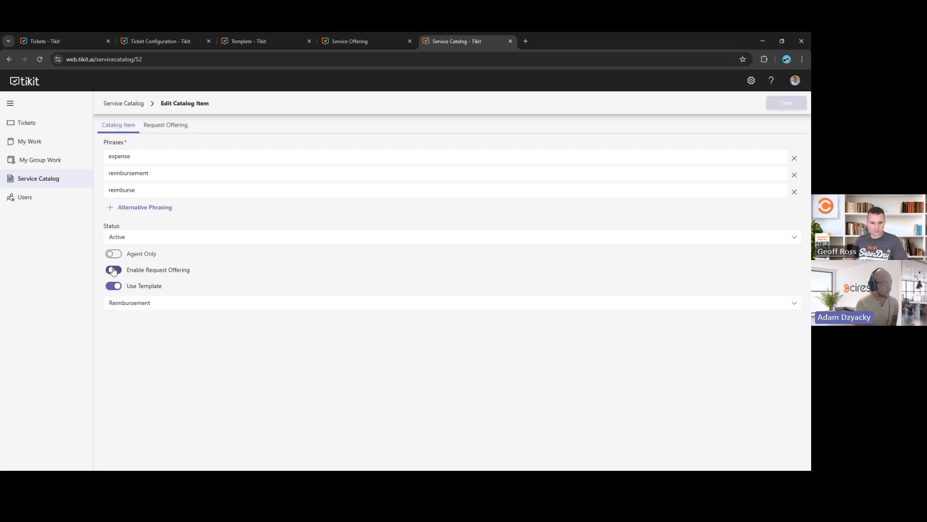
pyautogui.click(173, 130)
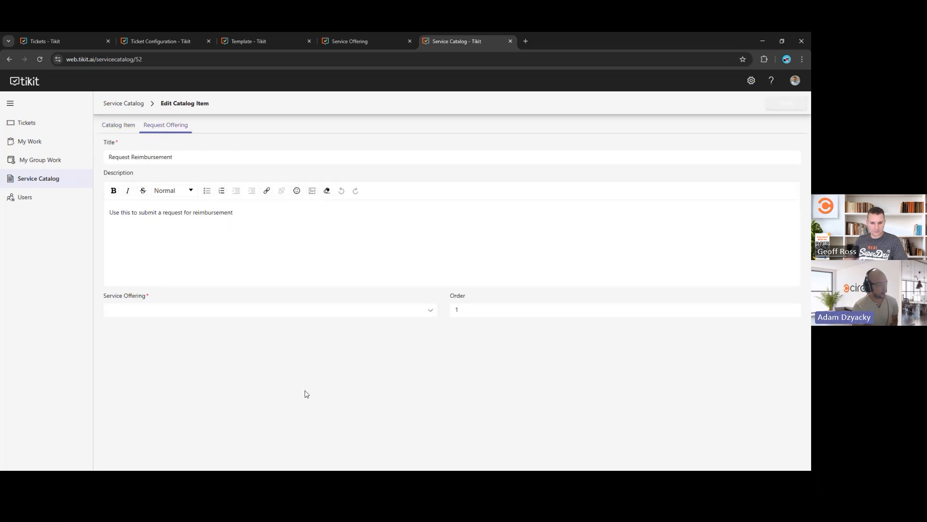
pyautogui.click(399, 311)
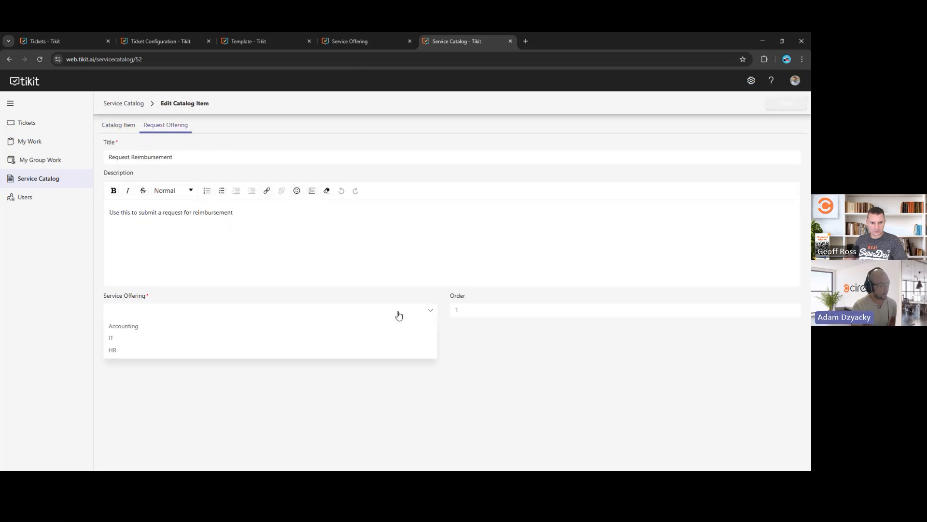
pyautogui.click(116, 325)
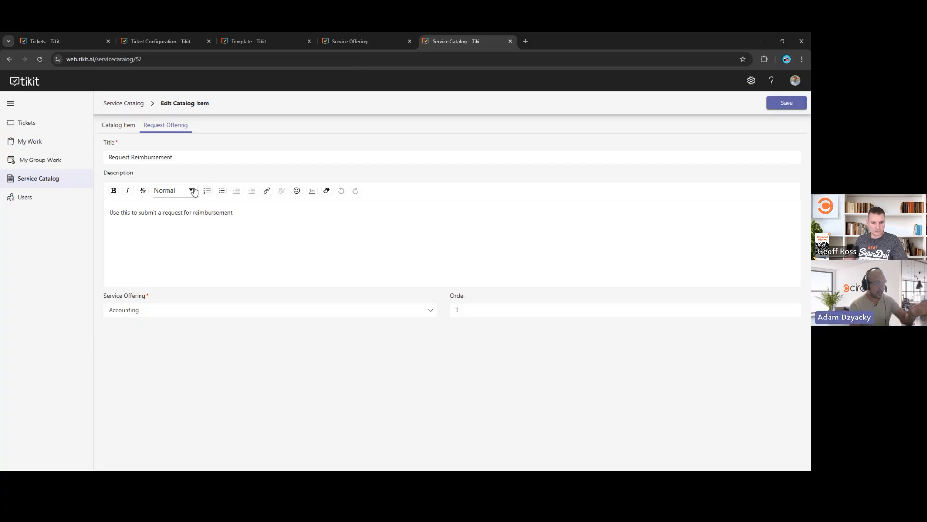
pyautogui.click(786, 103)
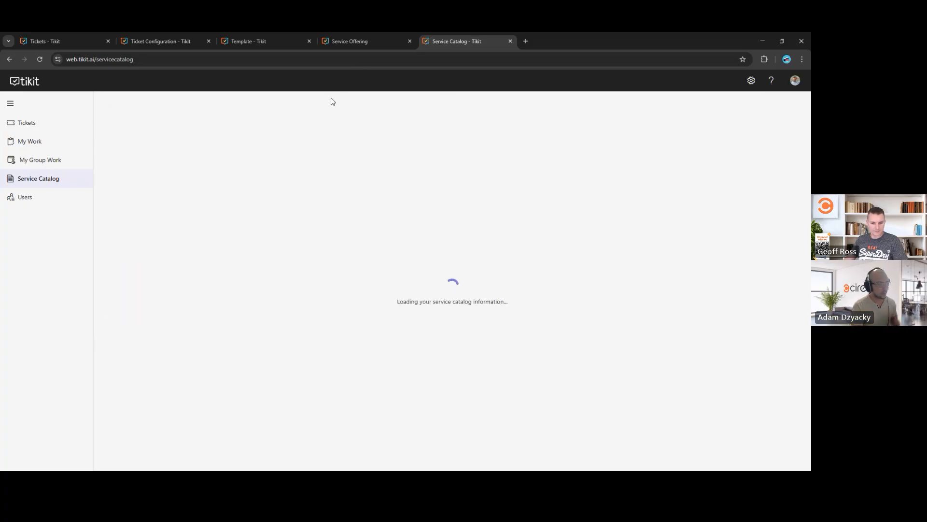
# Reload the request portal and expand Accounting to check the Request Reimbursement offering.
pyautogui.click(65, 42)
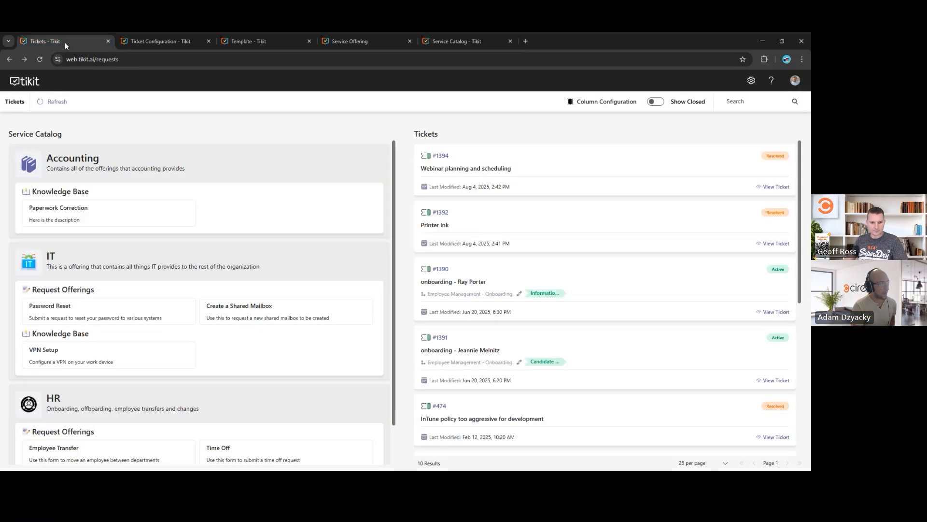
pyautogui.press('F5')
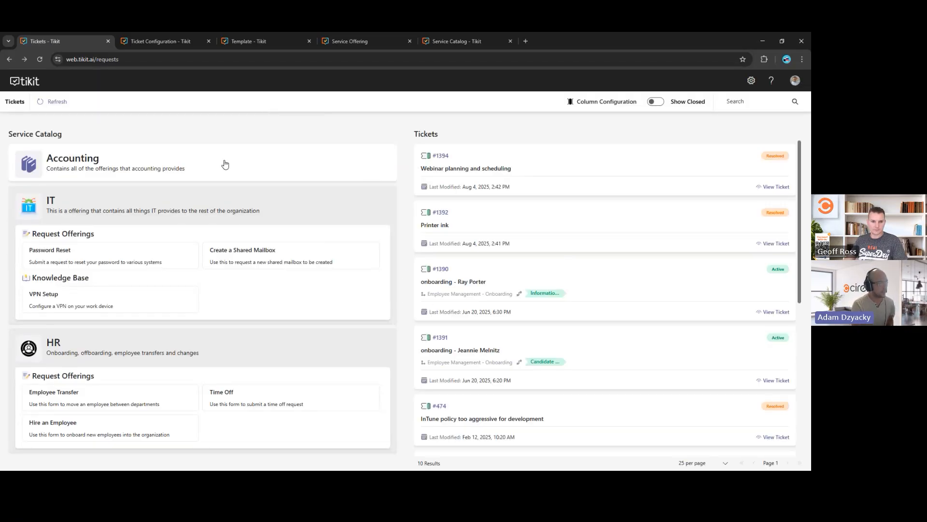
pyautogui.click(222, 160)
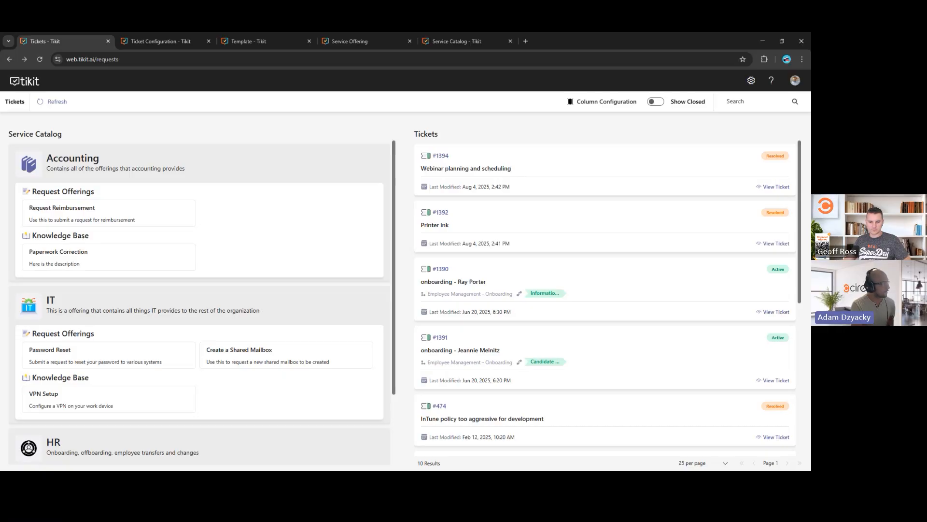
# Bring a second browser window with another account's request portal into view, and move it back off the screen.
pyautogui.moveTo(0, 80); pyautogui.dragTo(398, 86)
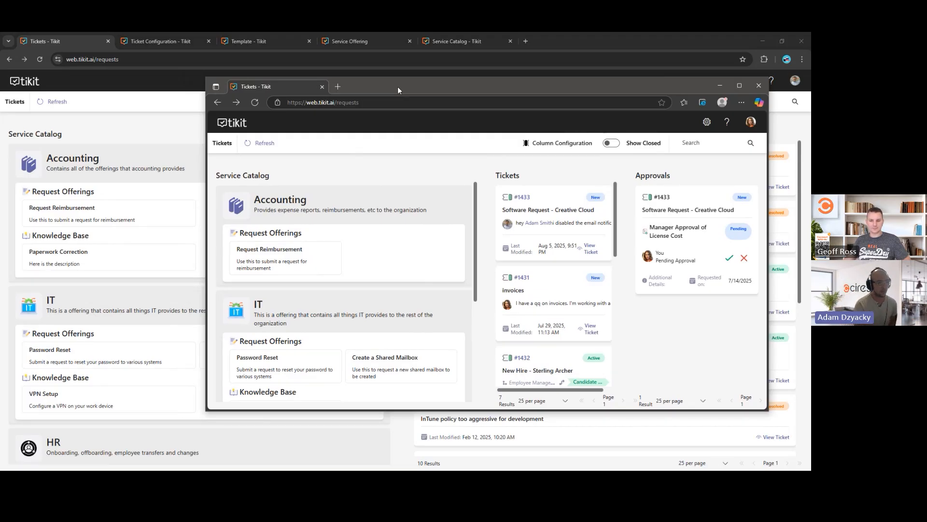
pyautogui.moveTo(404, 88); pyautogui.dragTo(0, 99)
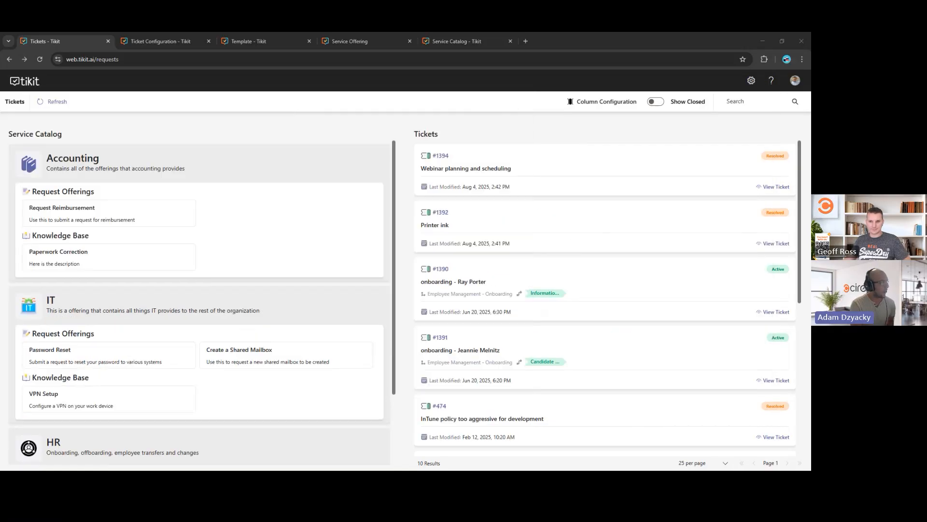